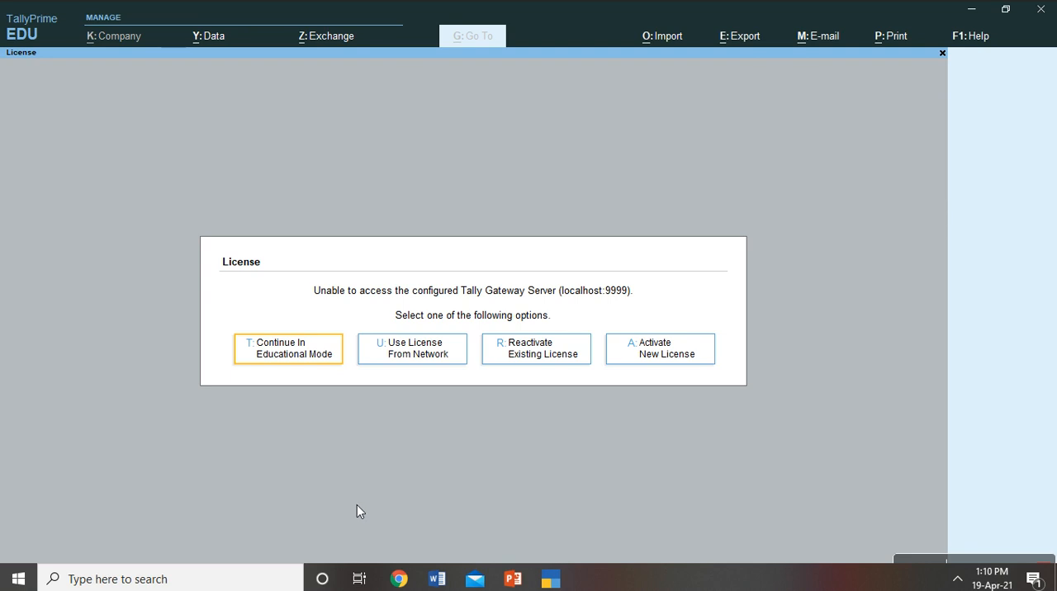
- Continue in Educational Mode from the License prompt
key(Return)
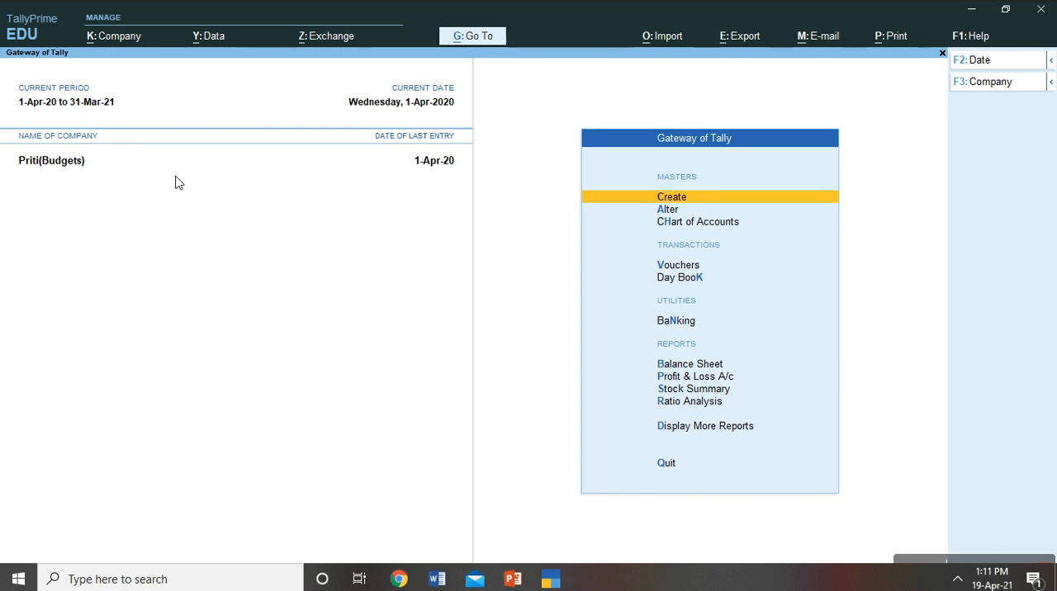
click(119, 41)
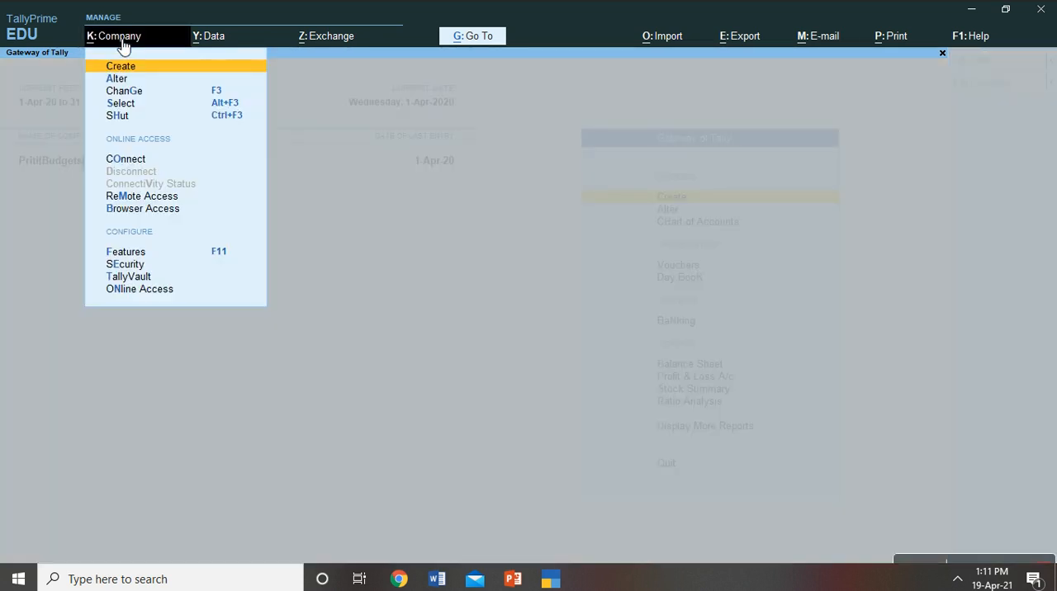
click(877, 341)
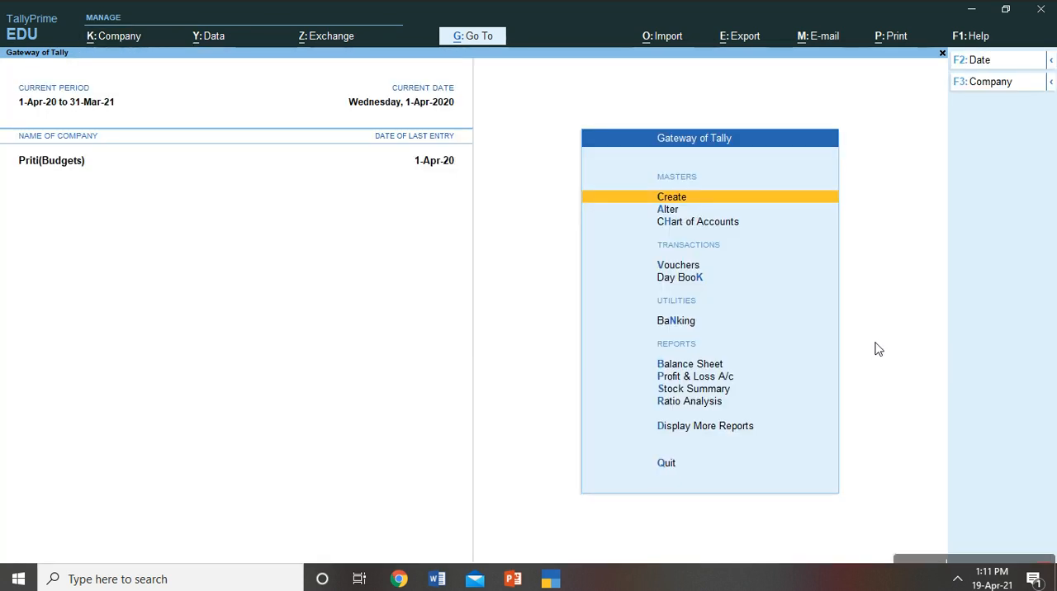
key(alt)
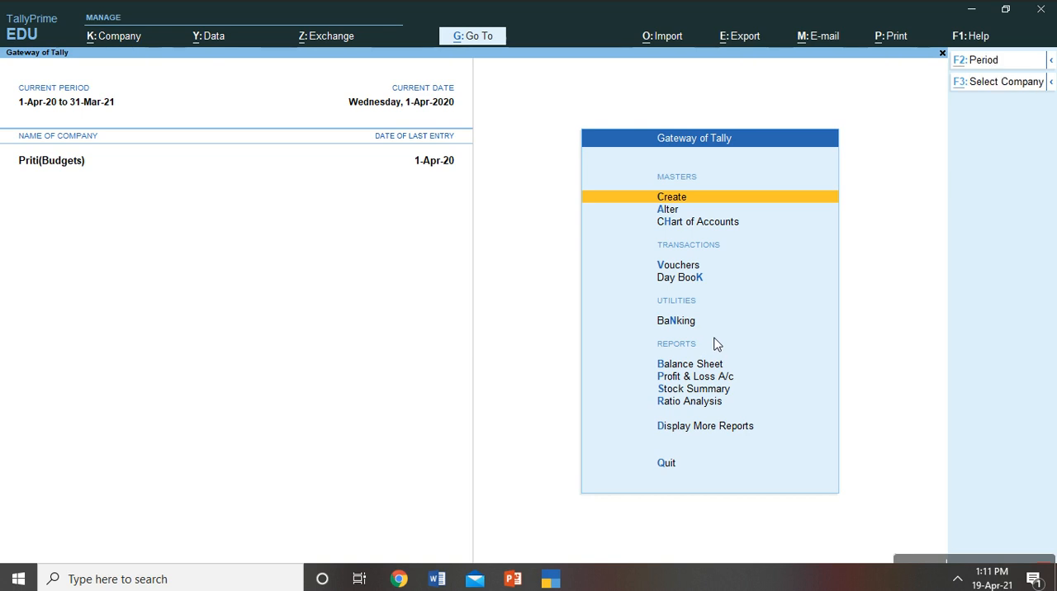
key(alt+k)
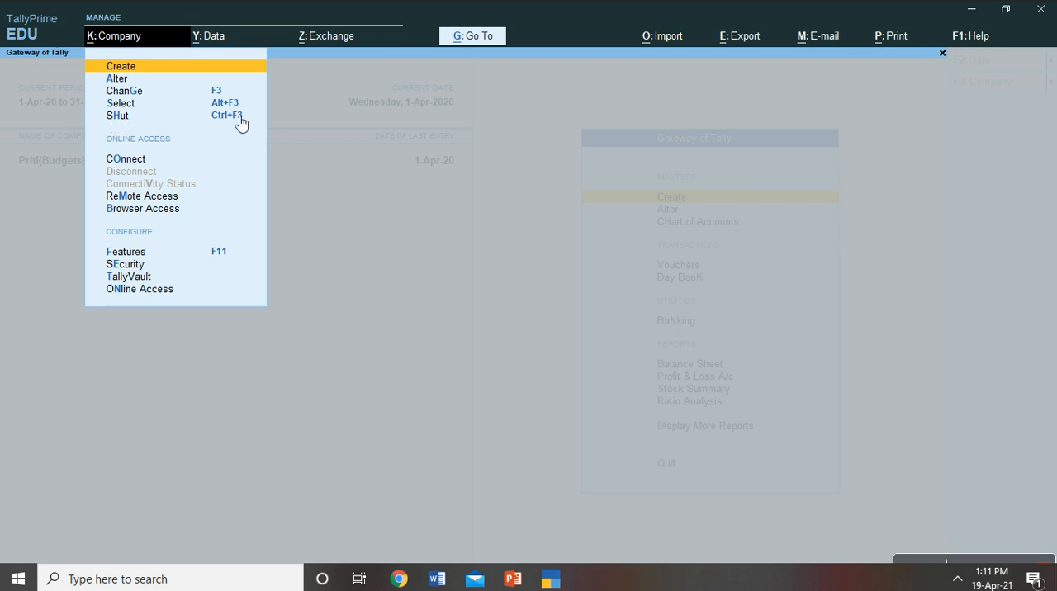
click(596, 260)
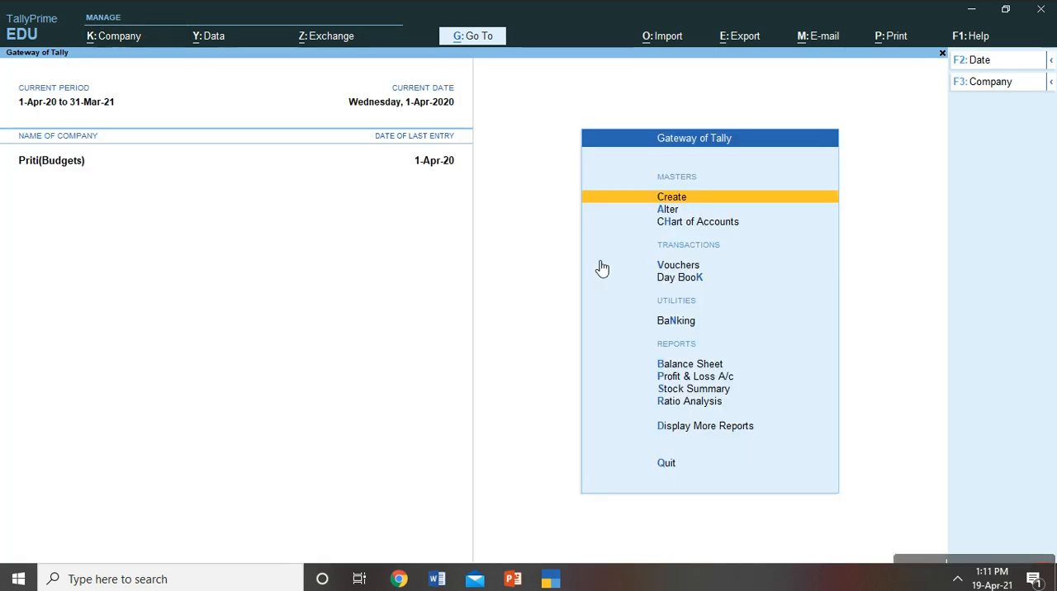
- Shut the currently open company and confirm closing it
key(ctrl)
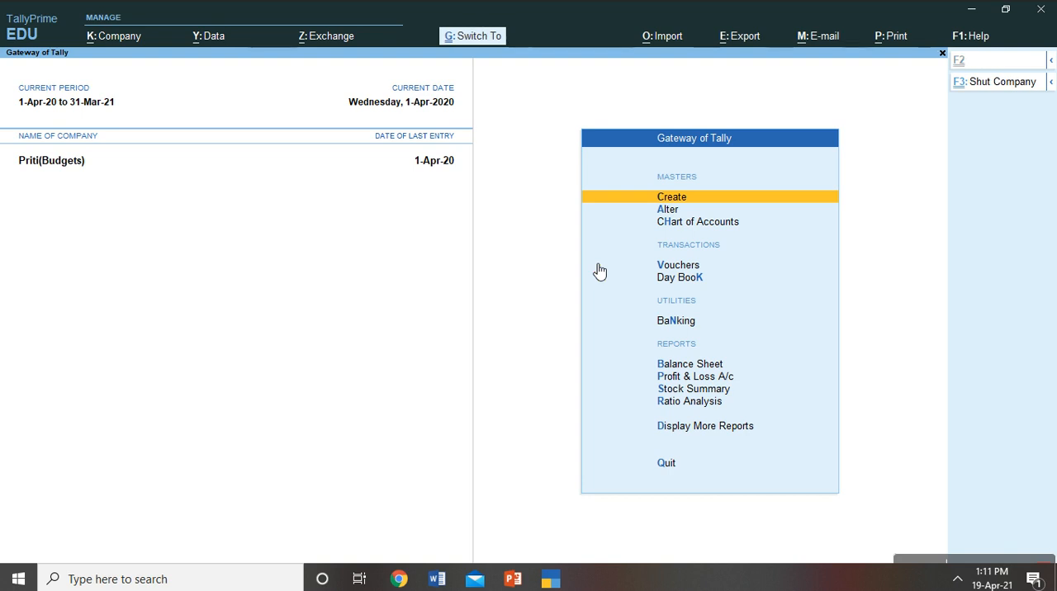
key(XF86AudioRaiseVolume)
key(XF86AudioRaiseVolume)
key(F3)
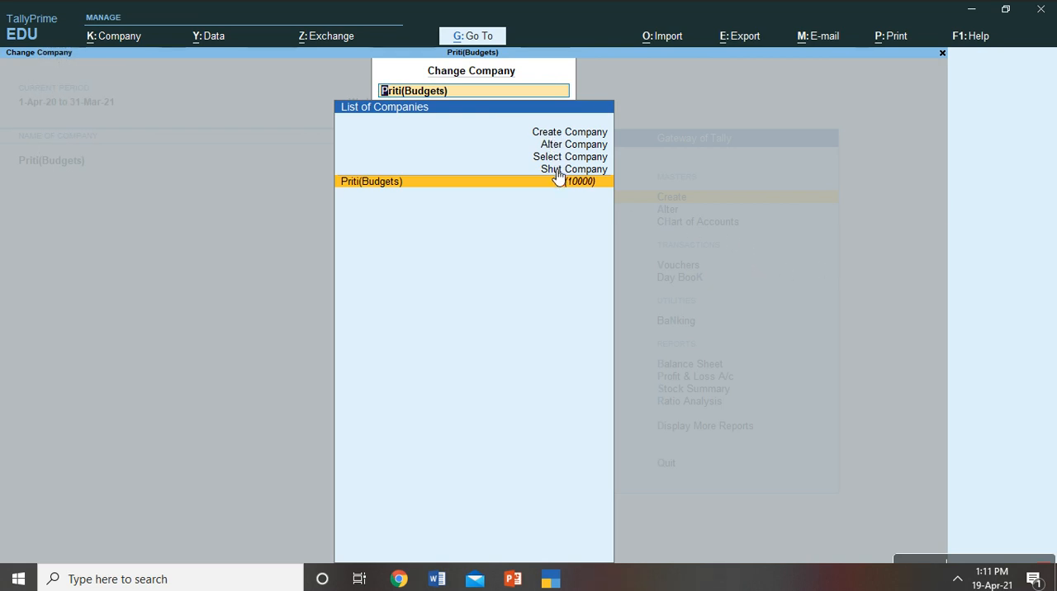
key(Up)
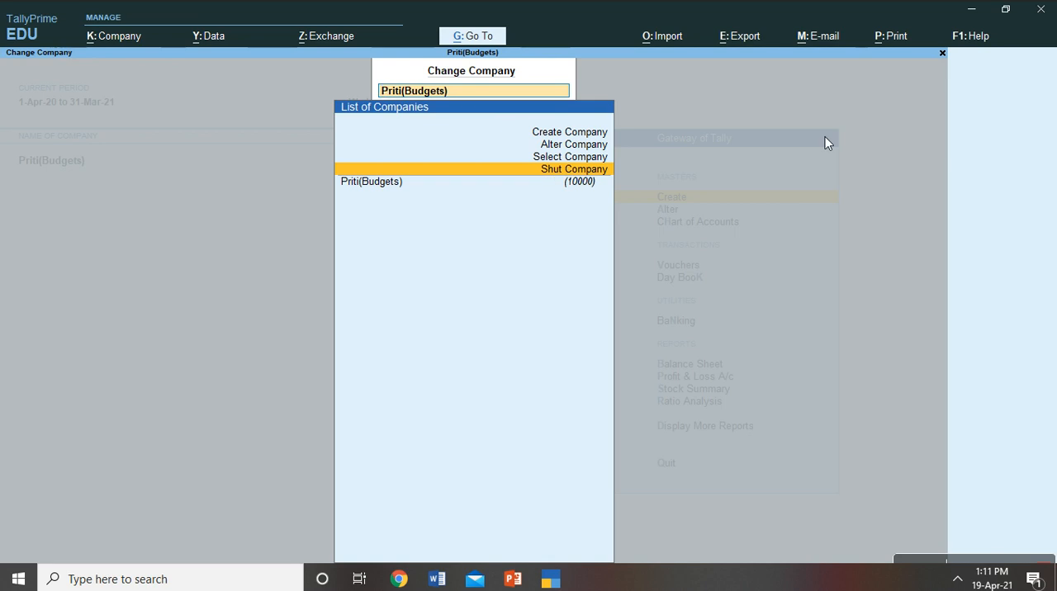
key(Return)
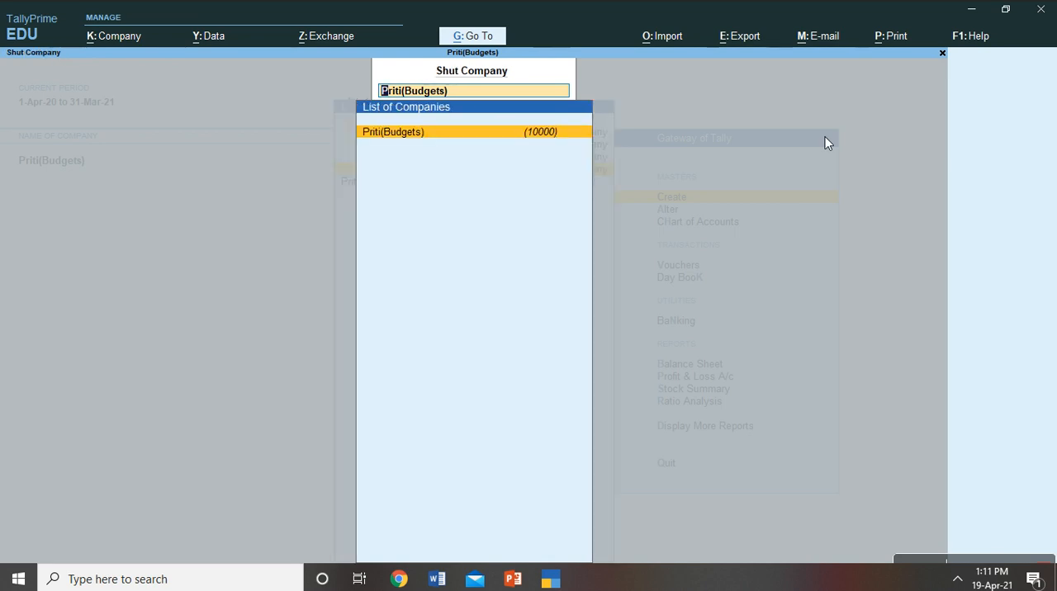
key(Return)
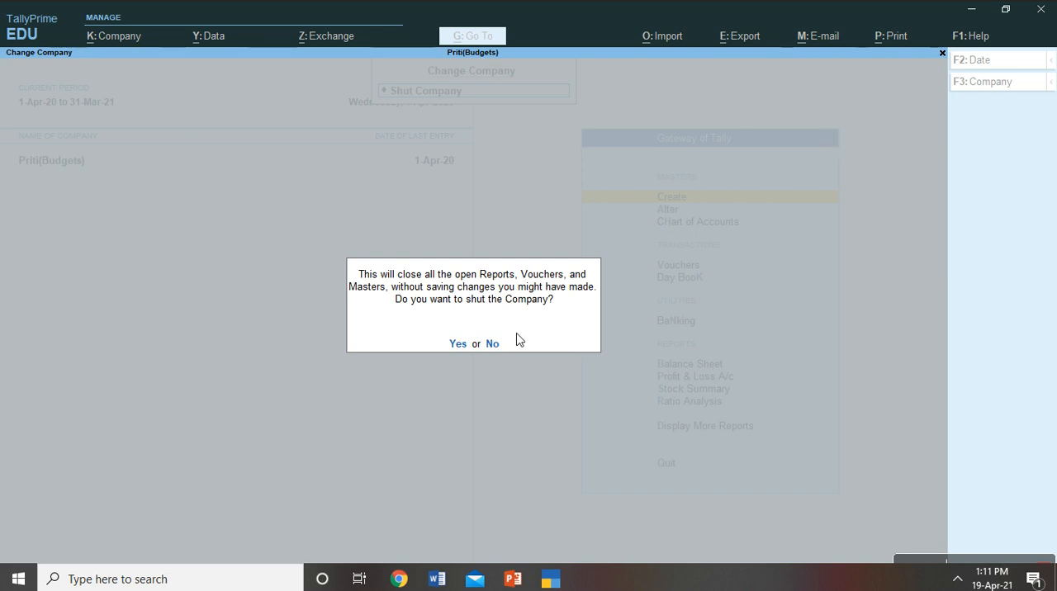
click(465, 345)
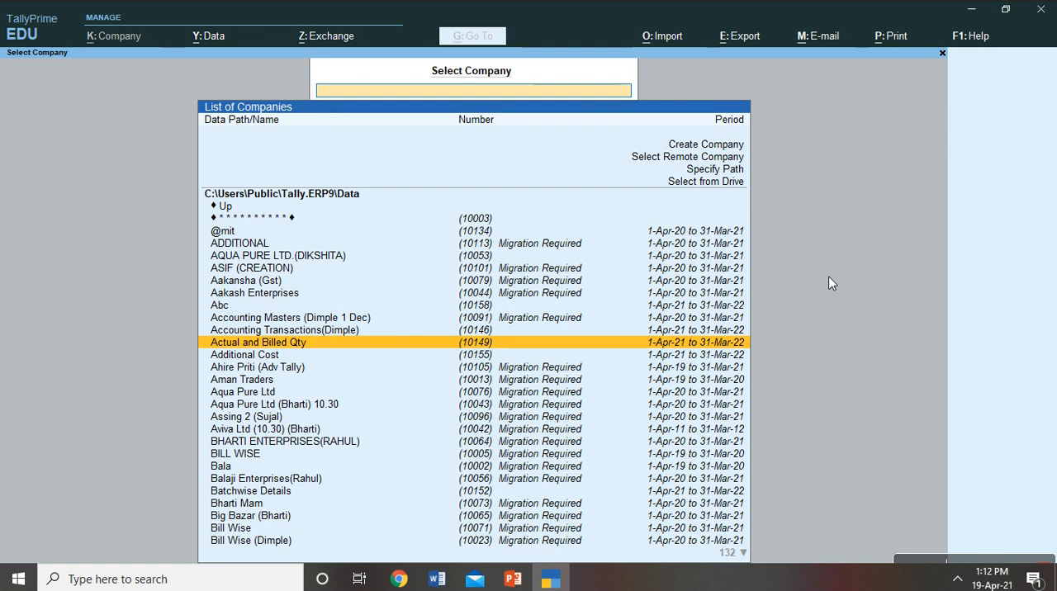
- Choose Create Company from the list of companies to start a new company record
key(Up)
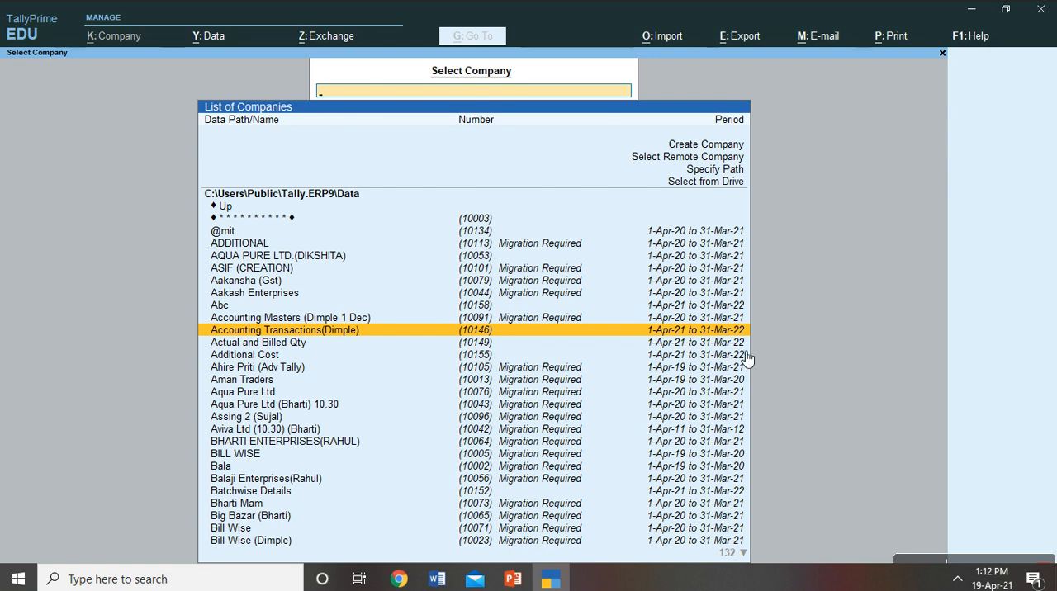
key(Up)
key(Up)
key(Up)
key(Up)
key(Up)
key(Up)
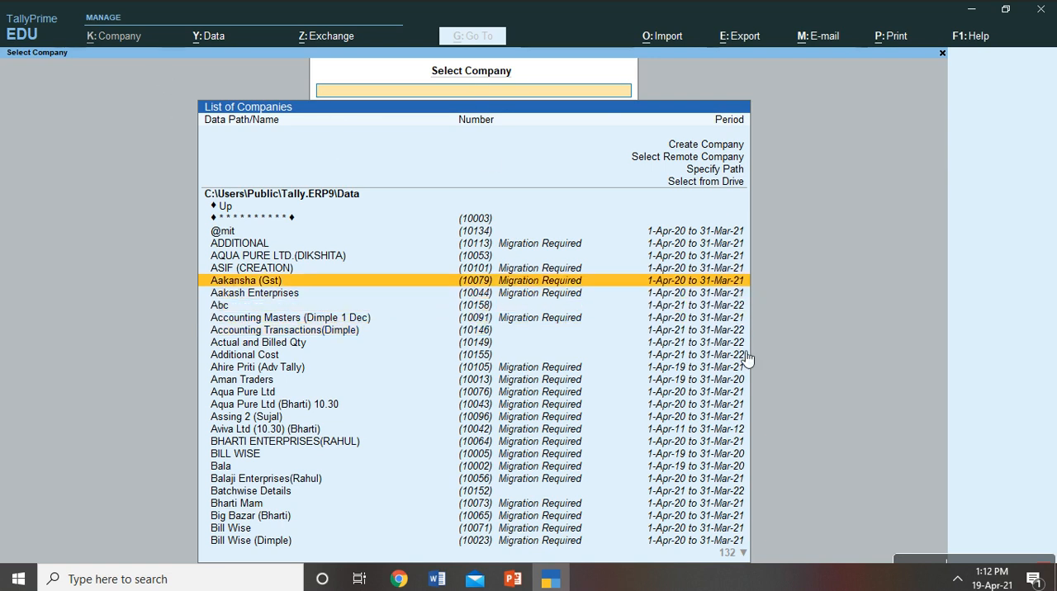
key(Up)
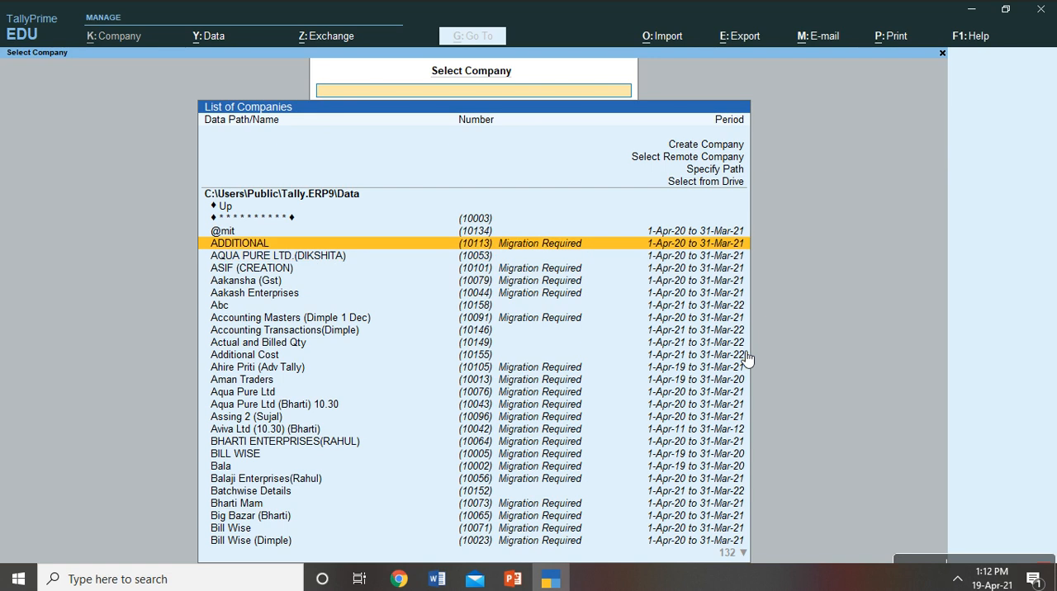
key(Down)
key(Down)
key(Down)
key(Down)
key(Down)
key(Down)
key(Down)
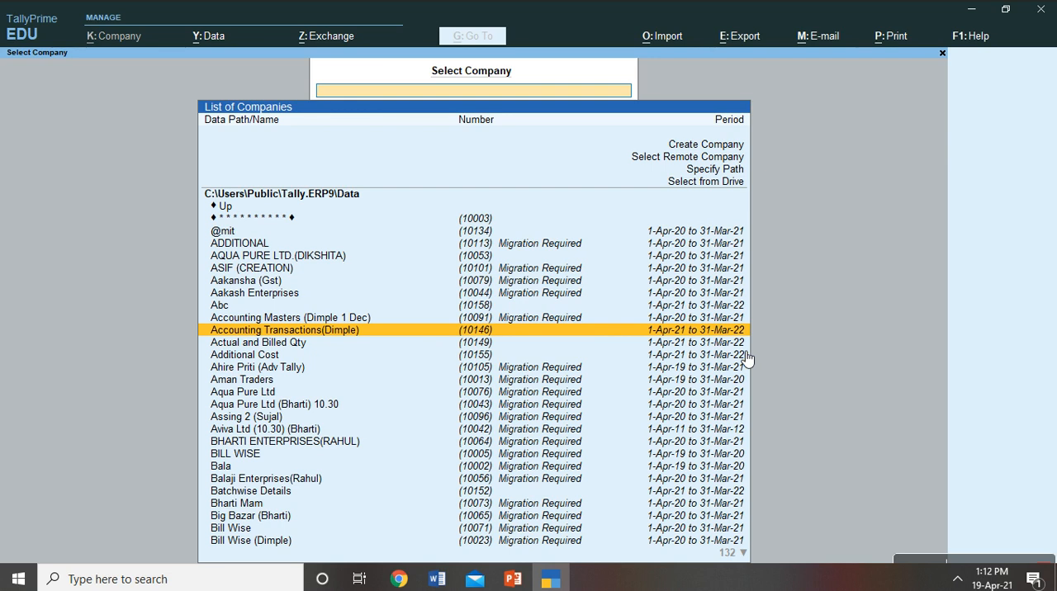
key(Up)
key(Up)
key(Up)
key(Up)
key(Up)
key(Up)
key(Up)
key(Up)
key(Up)
key(Up)
key(Up)
key(Up)
key(Up)
key(Up)
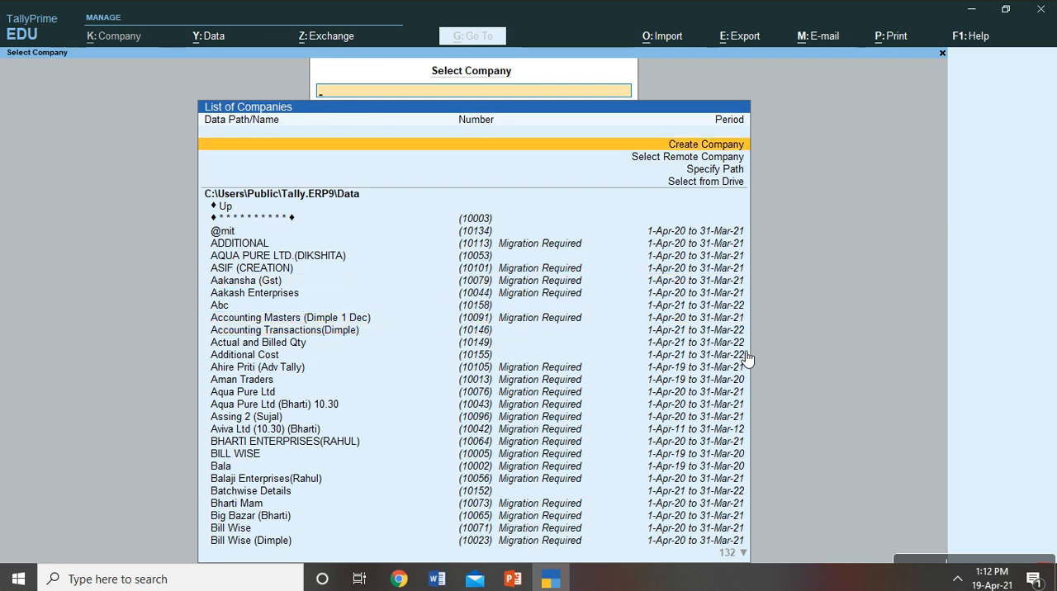
key(Return)
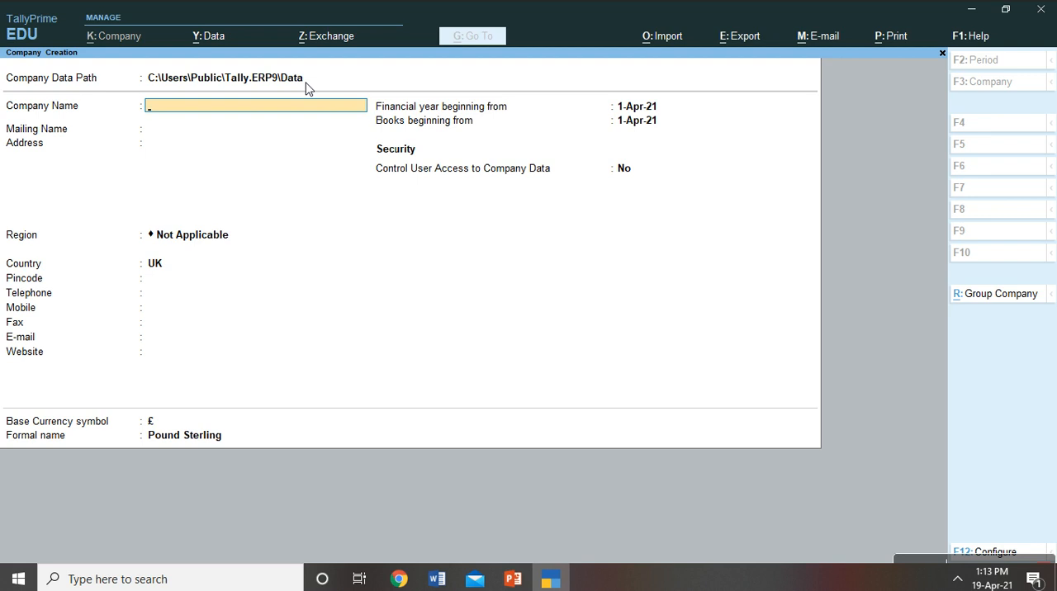
- Name the new company Java Computer Centre and accept the same text as its mailing name
text(Java Com)
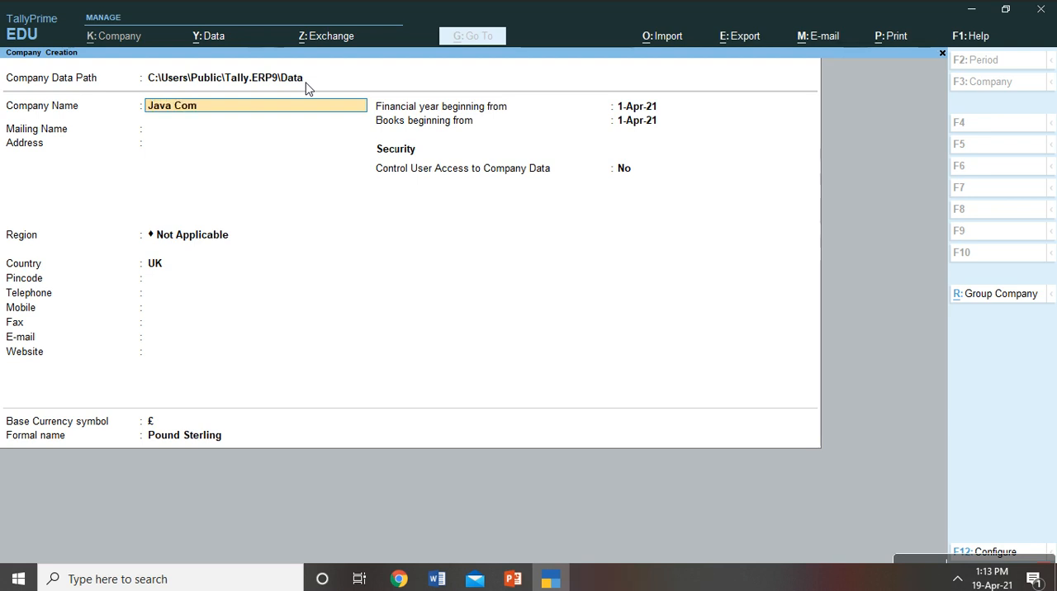
text(puter)
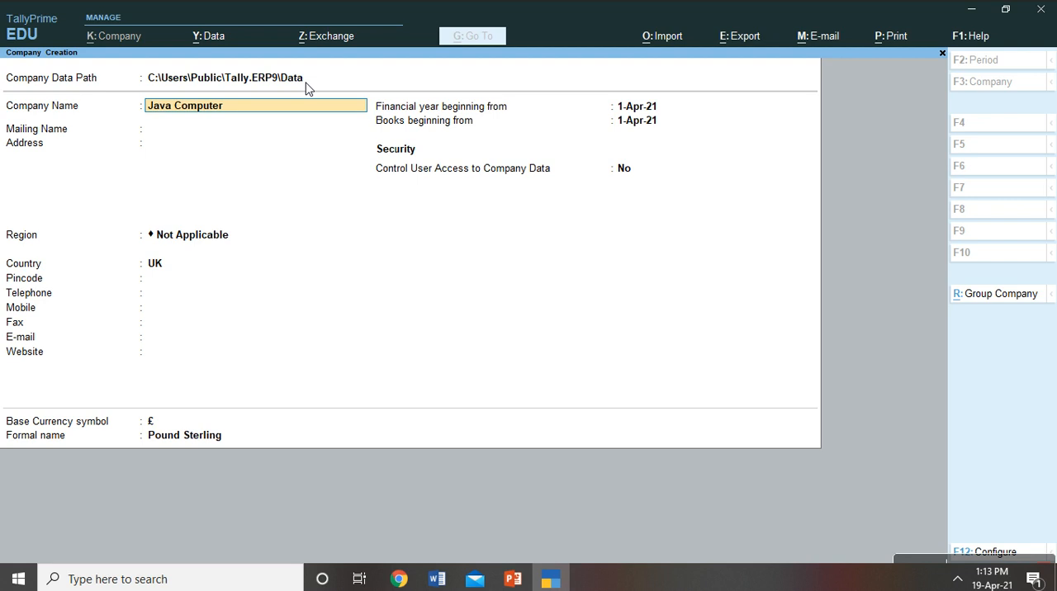
text( Centre)
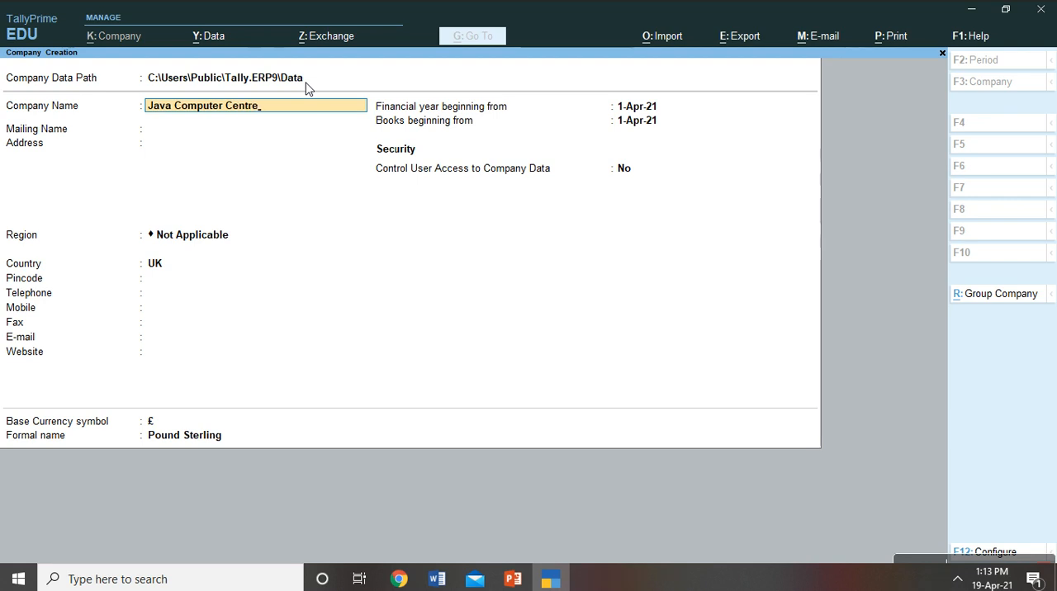
key(Return)
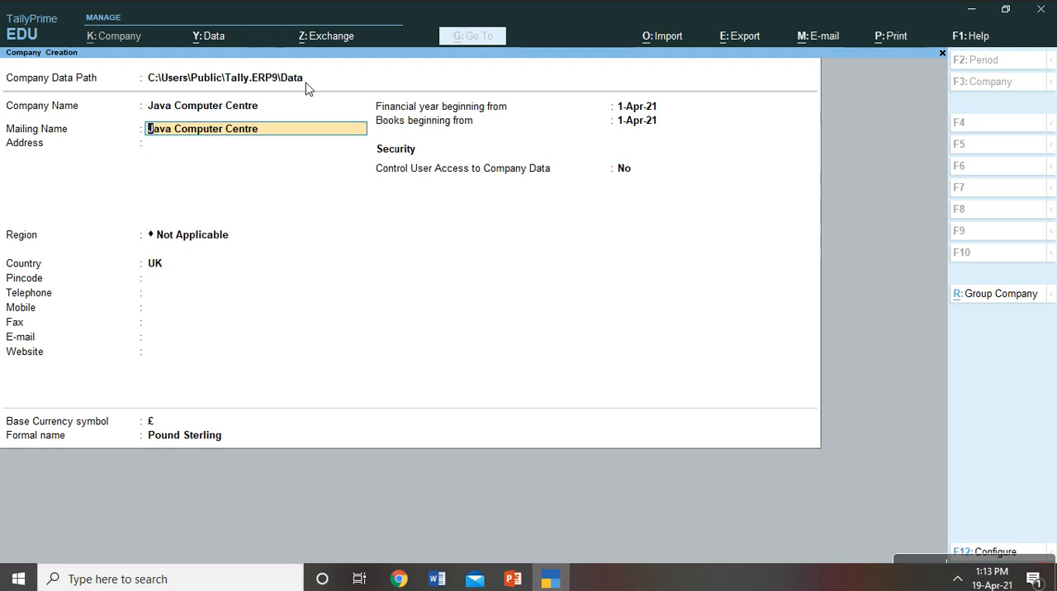
key(Return)
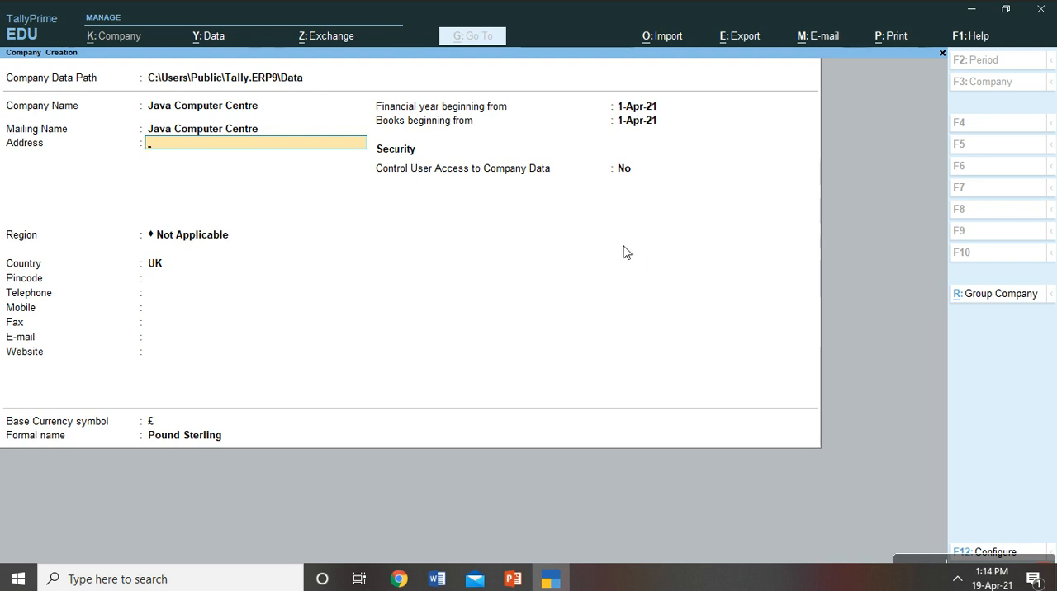
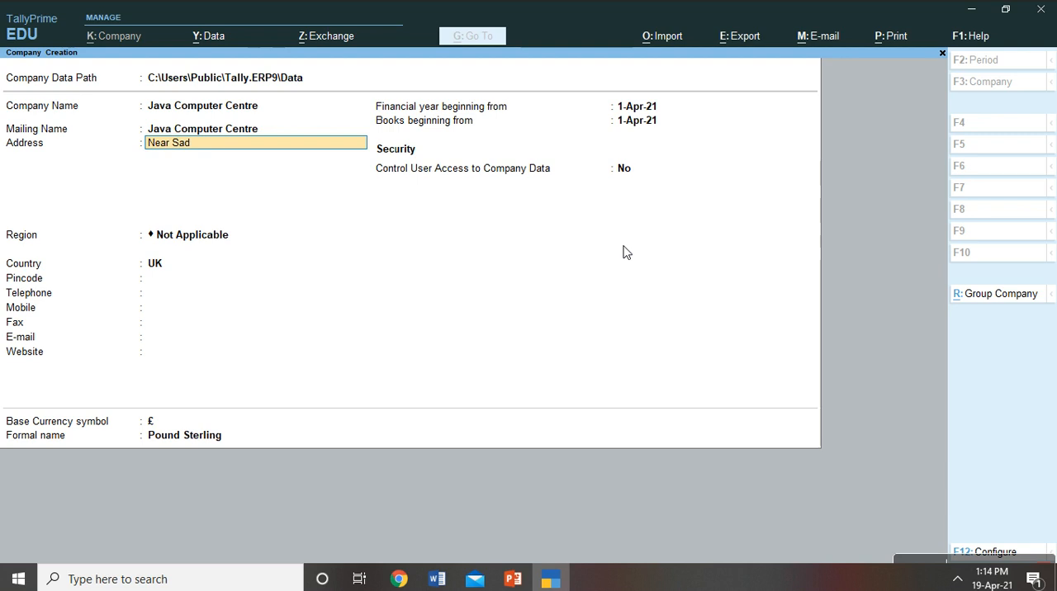
- Fill in the company's postal address on two lines
key(Return)
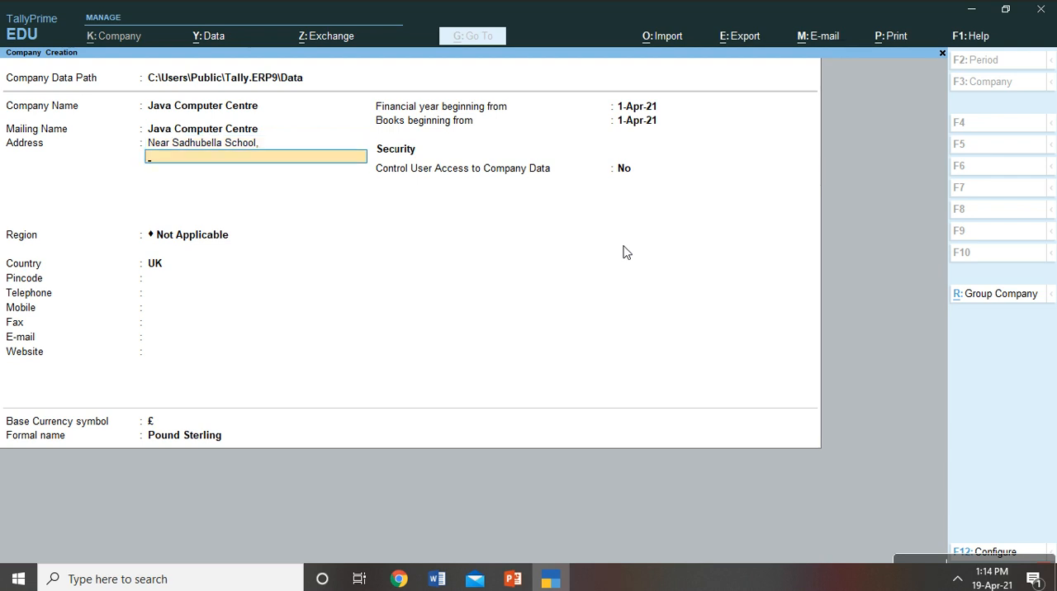
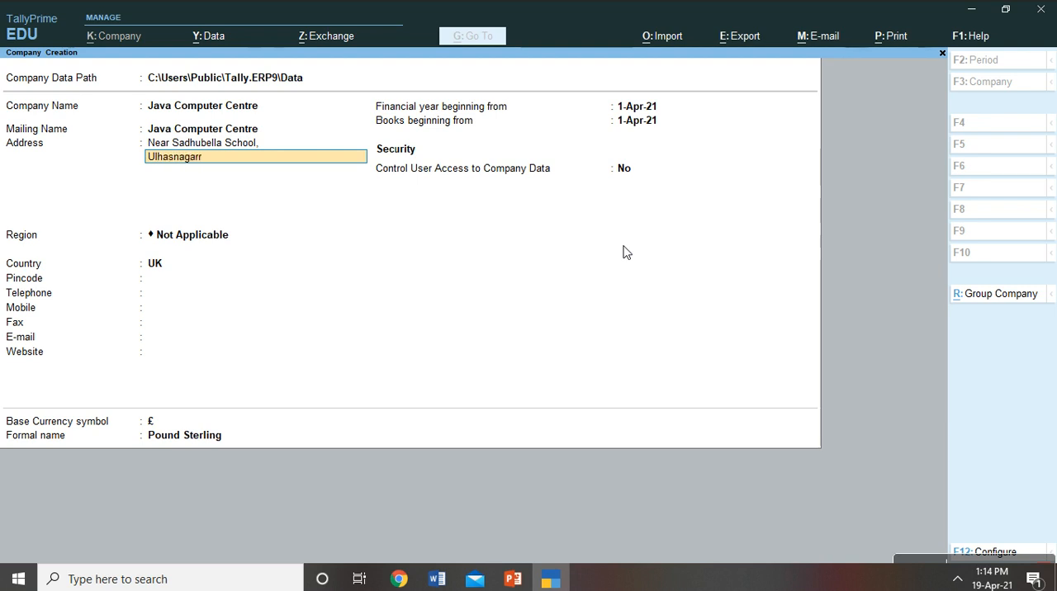
key(BackSpace)
key(BackSpace)
key(Return)
key(Return)
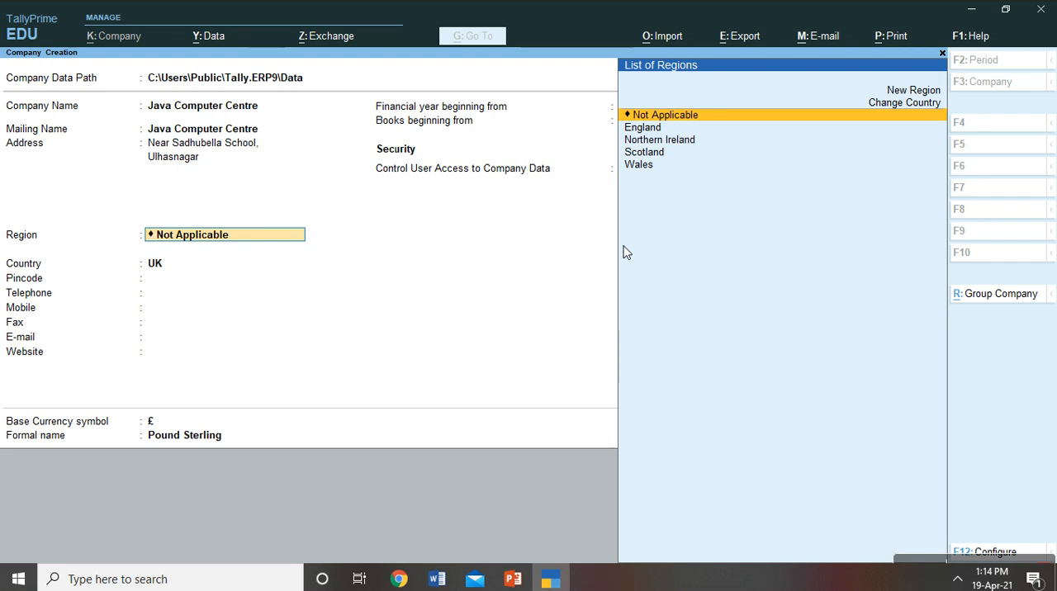
- Set the company's state to Maharashtra, India, and enter its postal pincode
text(Maha)
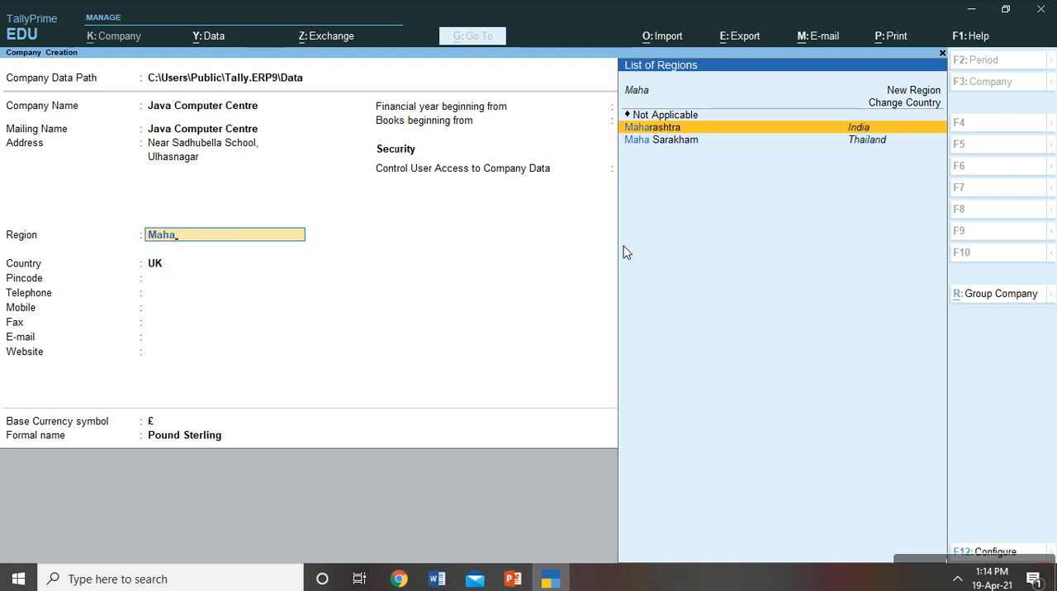
key(Return)
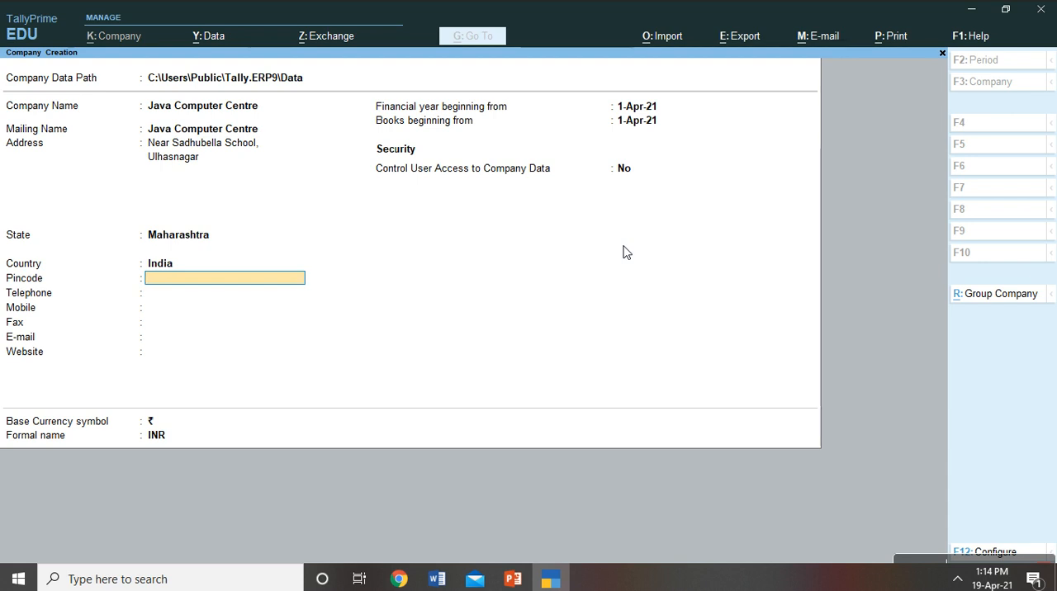
text(421001)
key(Return)
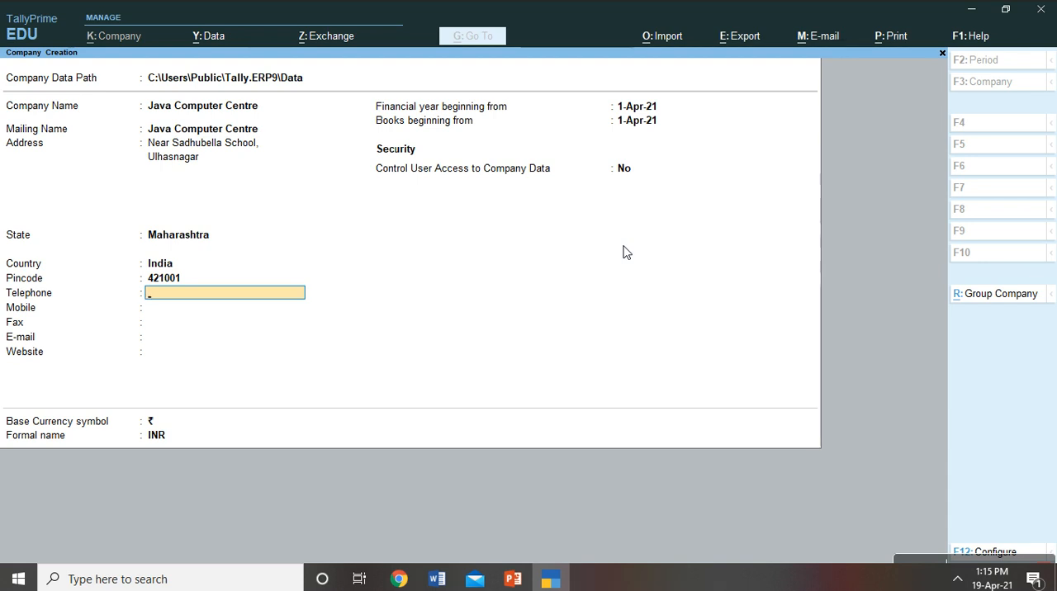
- Leave the telephone field blank and enter the company's mobile number
key(Return)
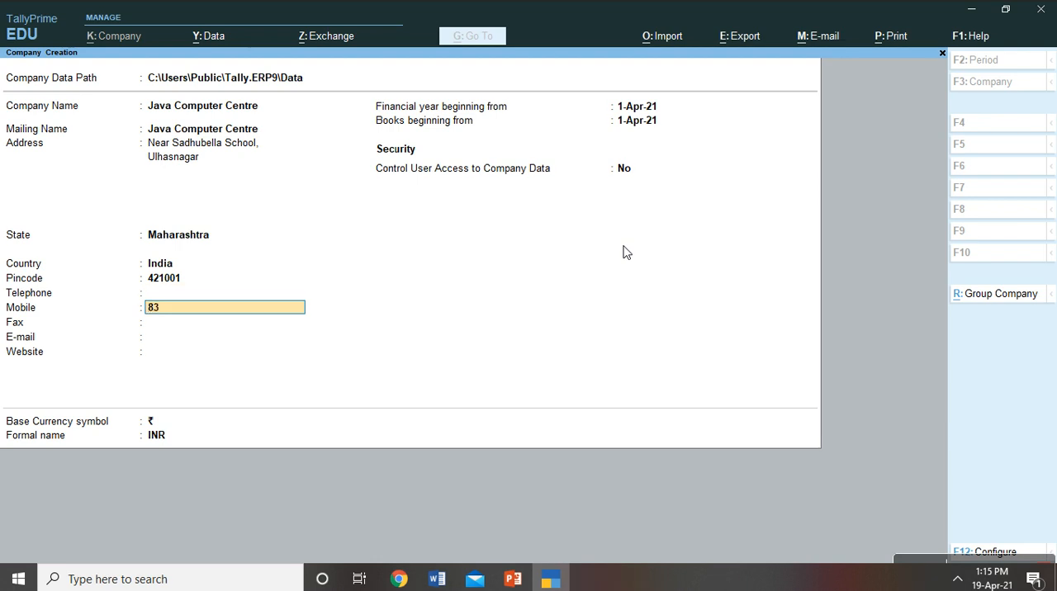
key(Return)
key(Up)
key(Up)
key(Down)
key(Return)
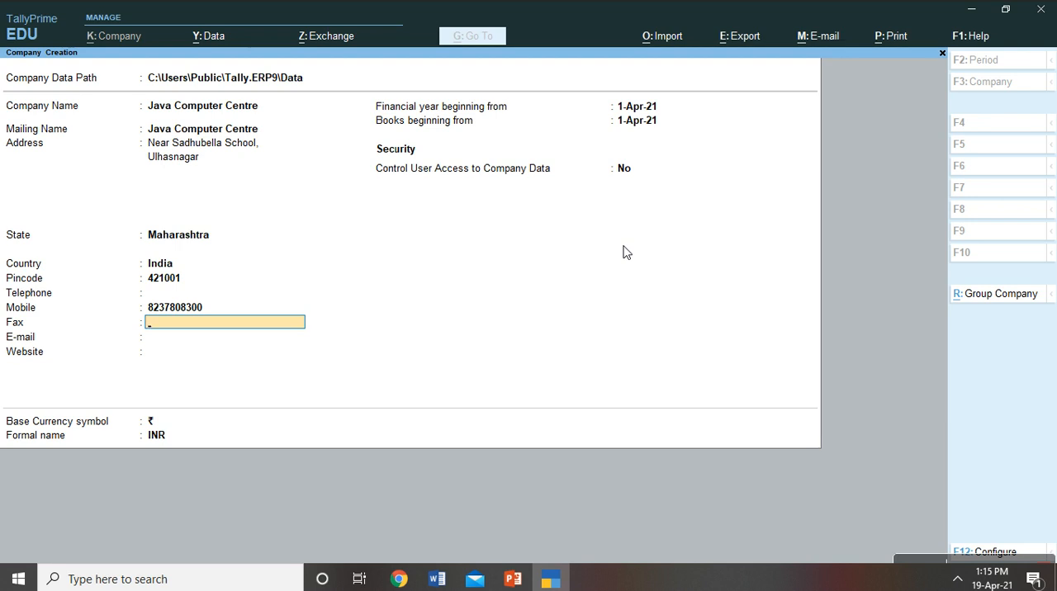
- Leave the fax field blank, enter the company's e-mail address and leave the website blank
key(Return)
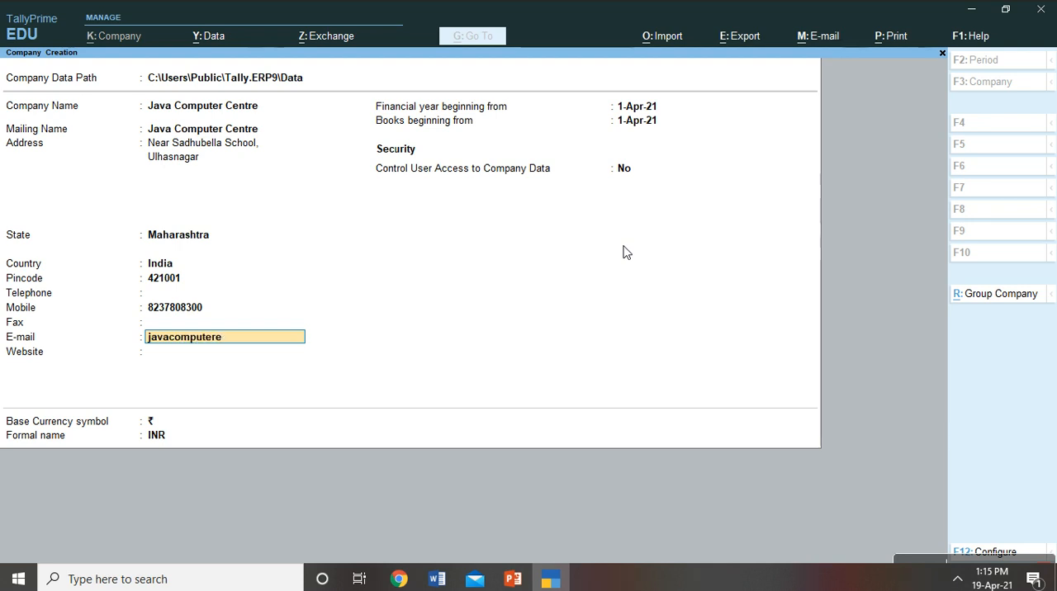
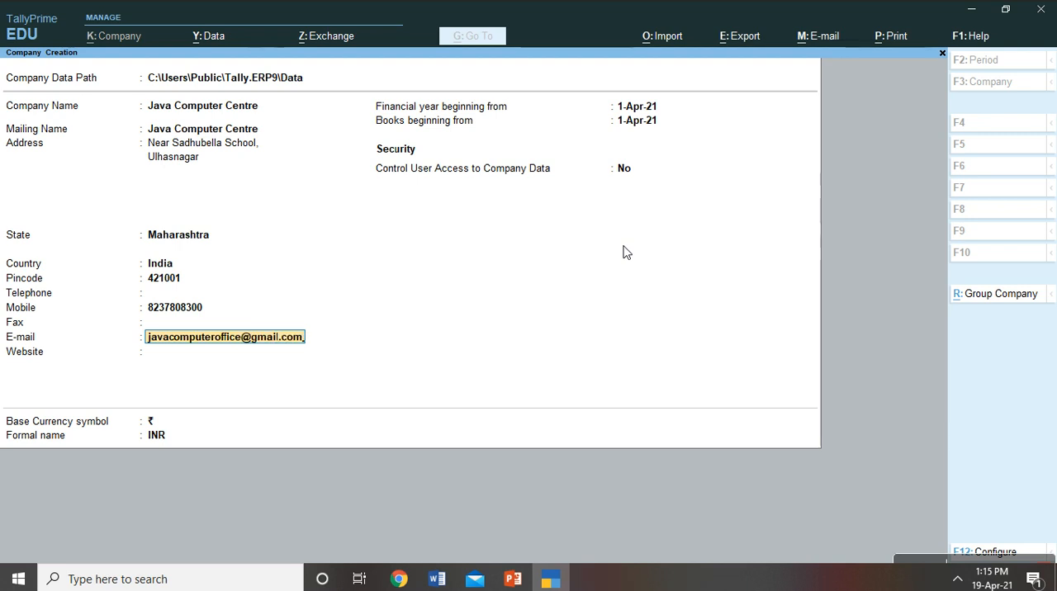
key(Return)
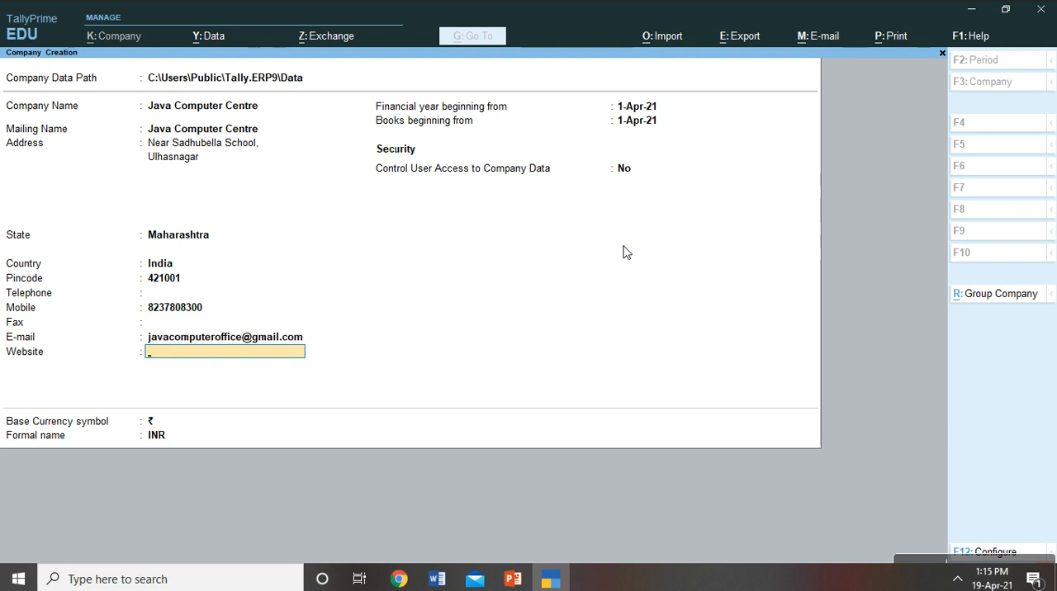
key(Return)
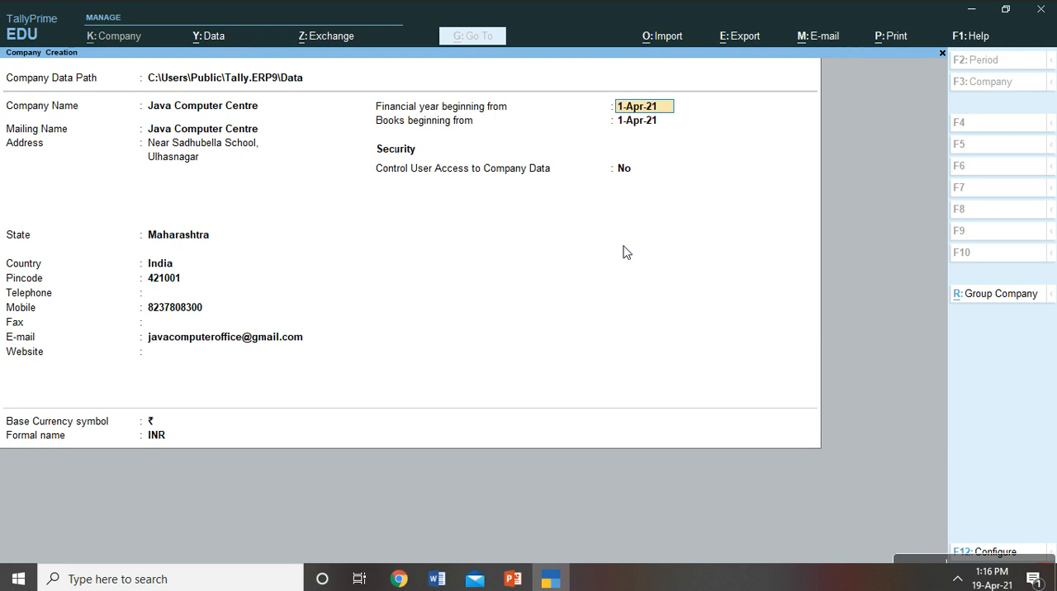
- Accept 1-Apr-21 as the start of the financial year and books, keeping user access control at No
key(Return)
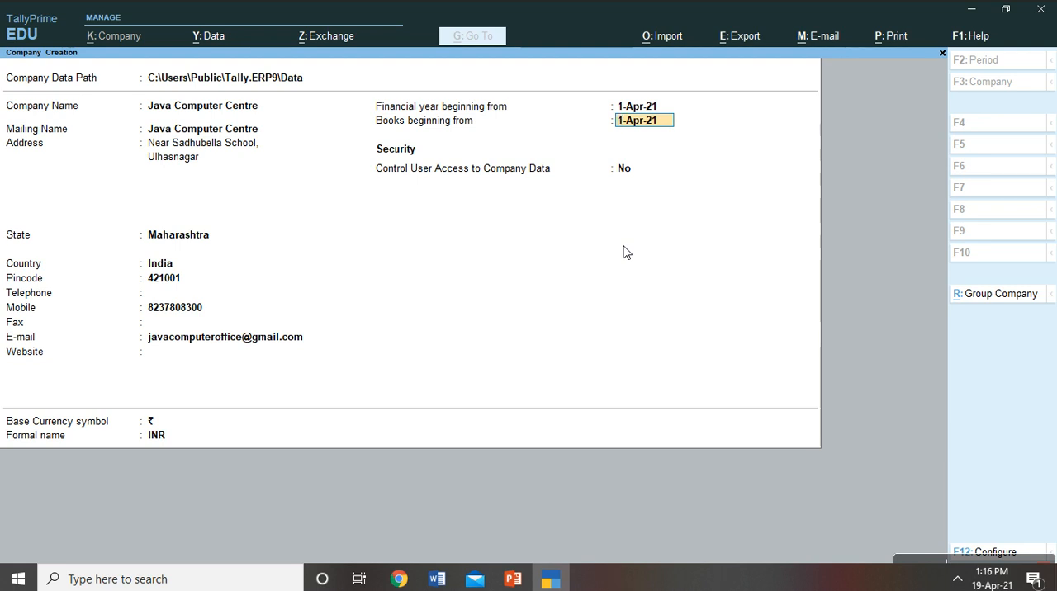
key(Return)
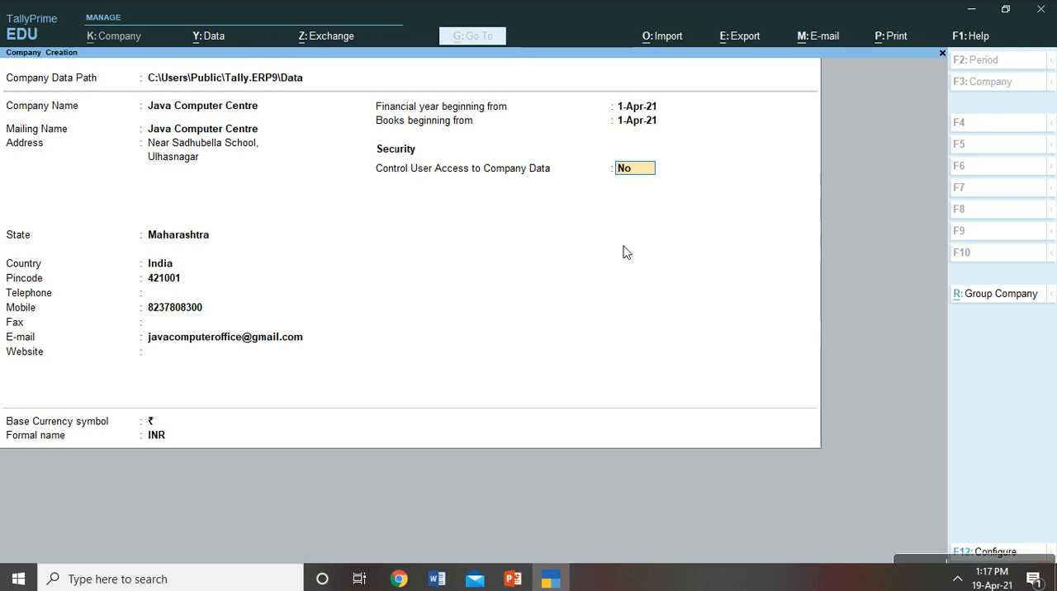
key(Return)
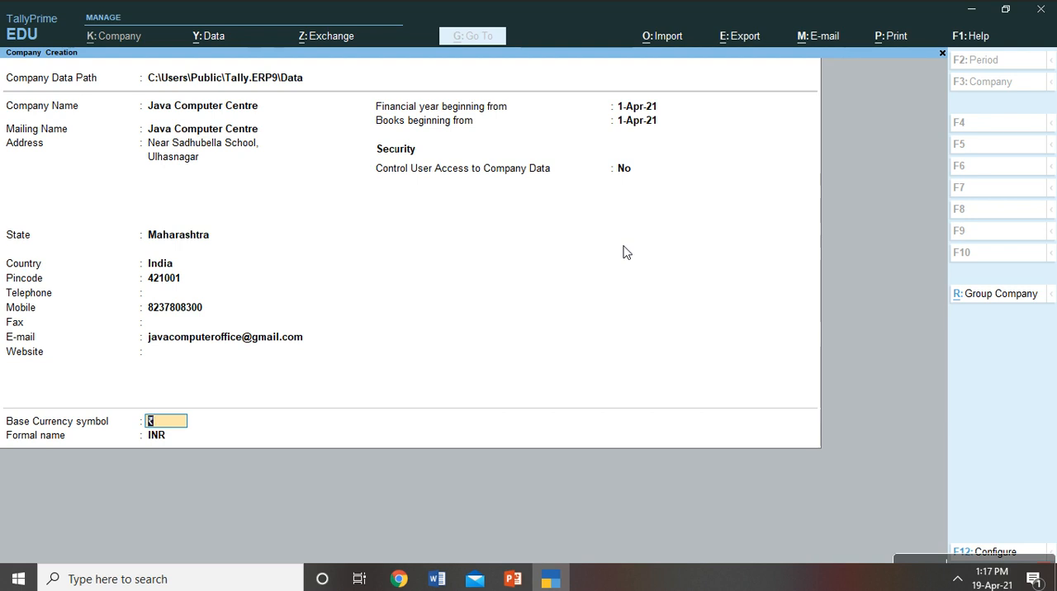
- Keep ₹ as the base currency symbol and INR as its formal name, and accept the company creation
key(Return)
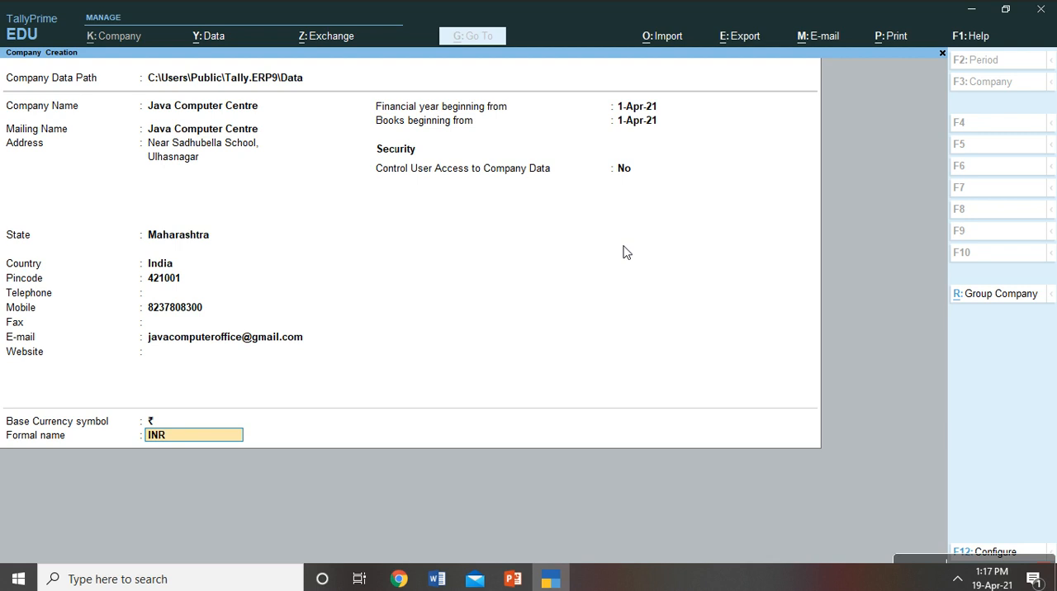
key(Return)
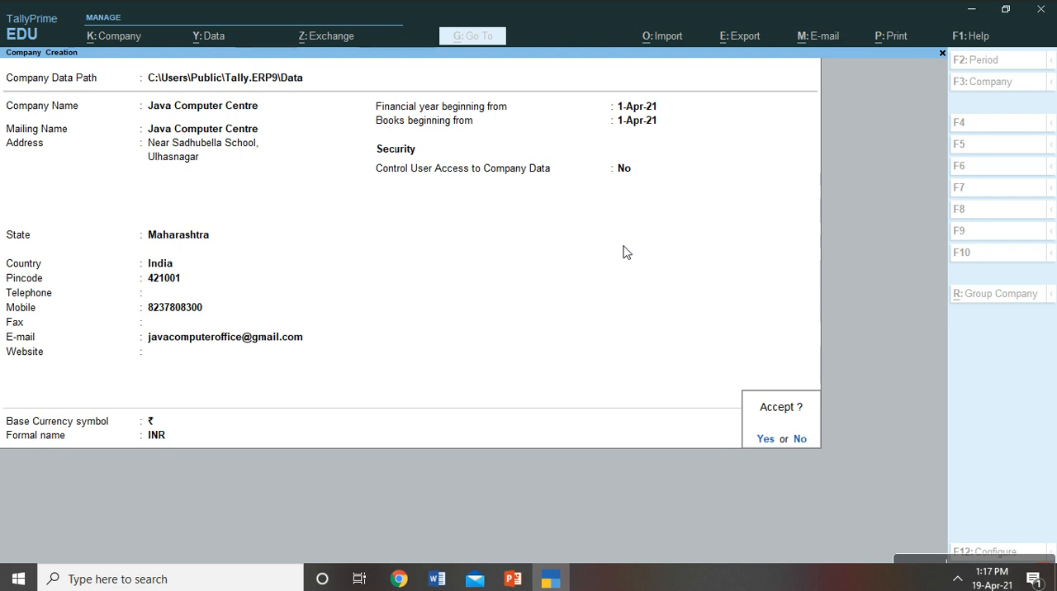
key(Return)
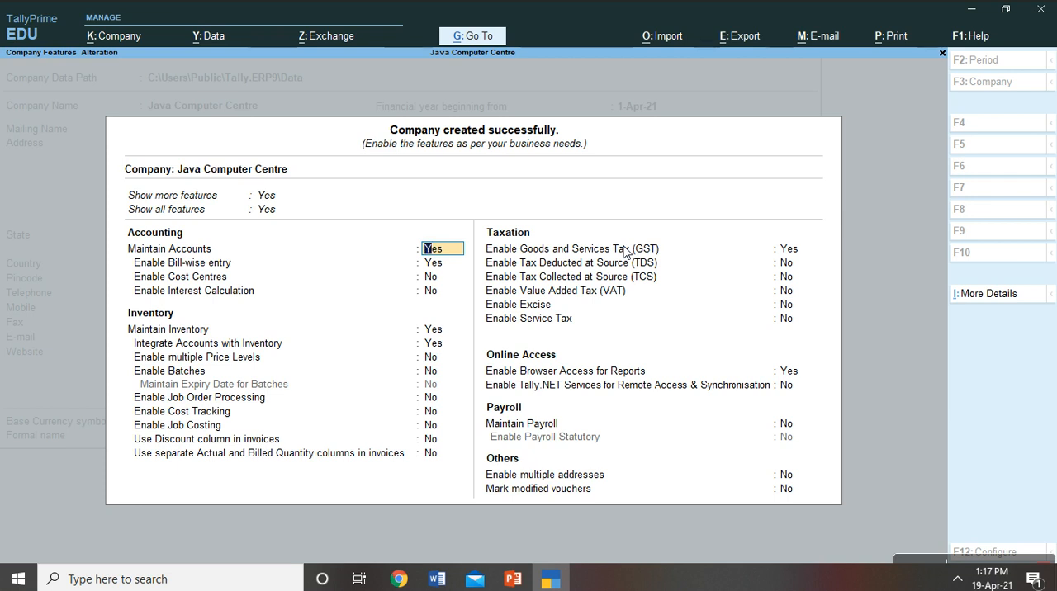
- Keep Maintain Accounts at Yes, set bill-wise entry and Maintain Inventory to No, and leave cost centres and interest calculation off
key(Return)
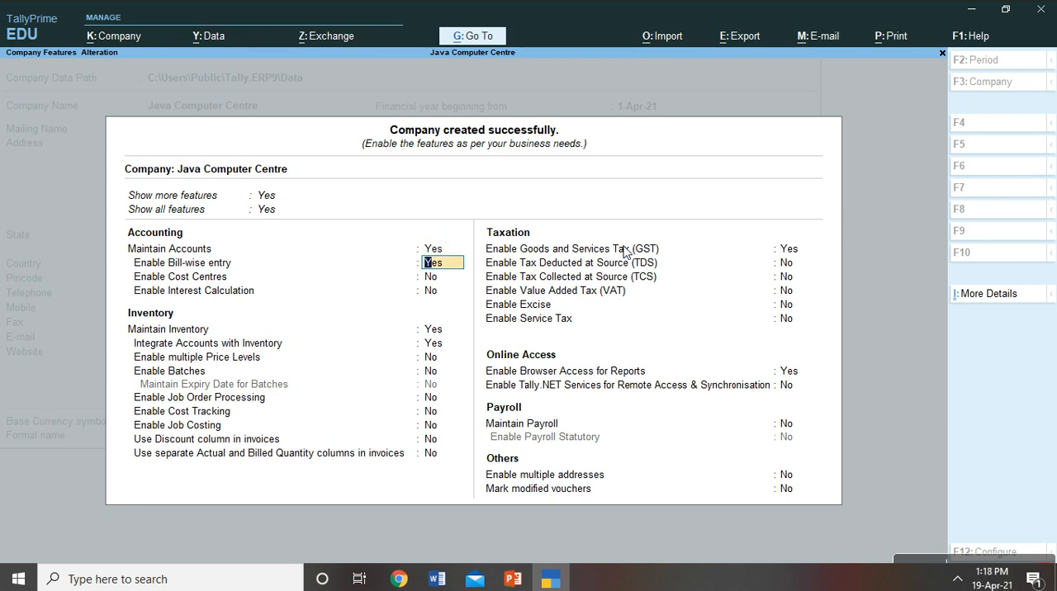
key(Return)
key(Return)
key(Return)
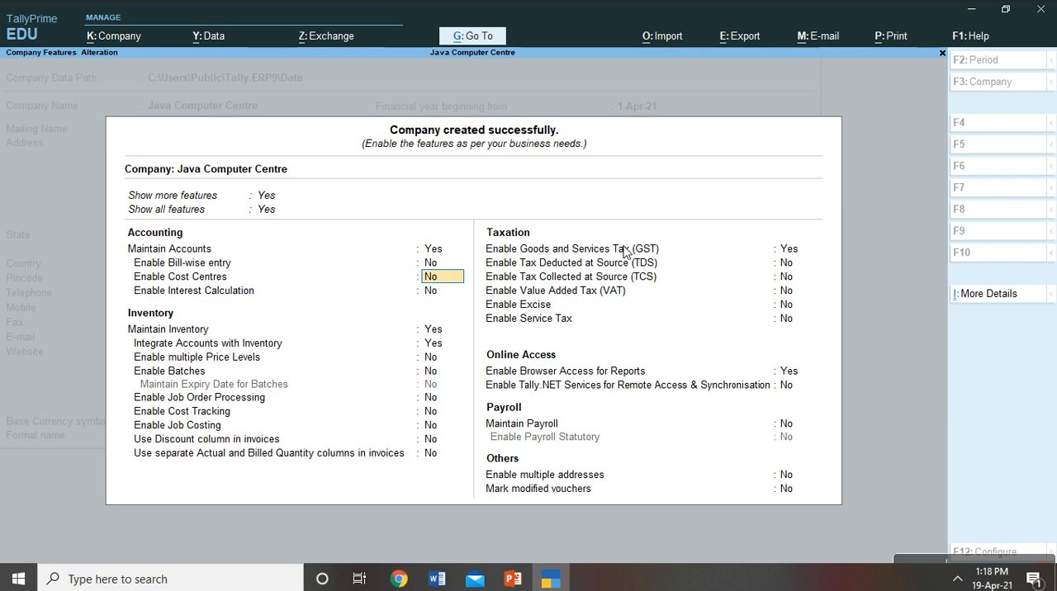
text(n)
key(Return)
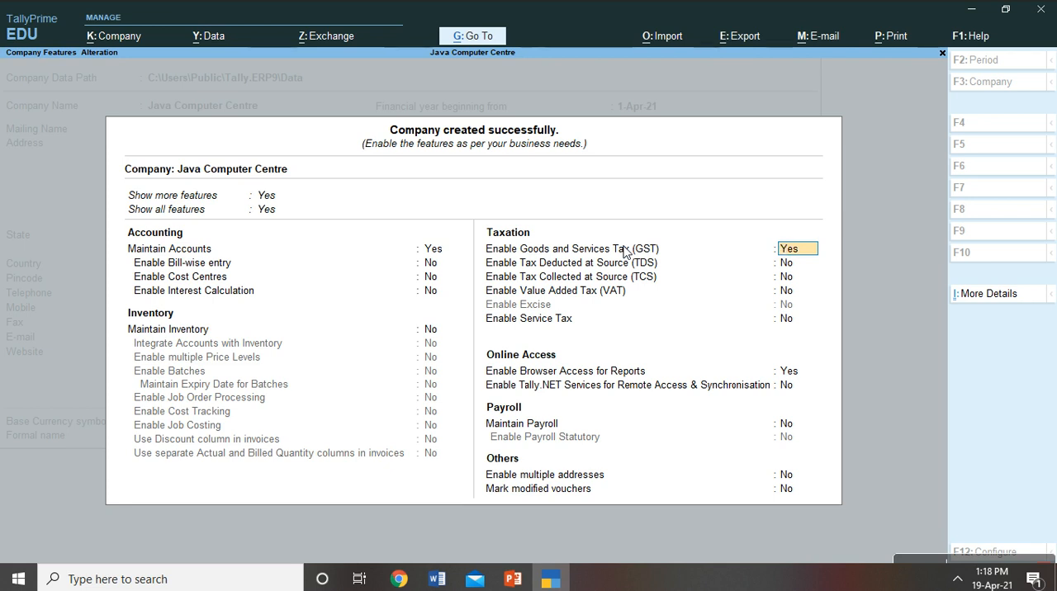
- Set Goods and Services Tax (GST) to No and save the company features
text(n)
key(Return)
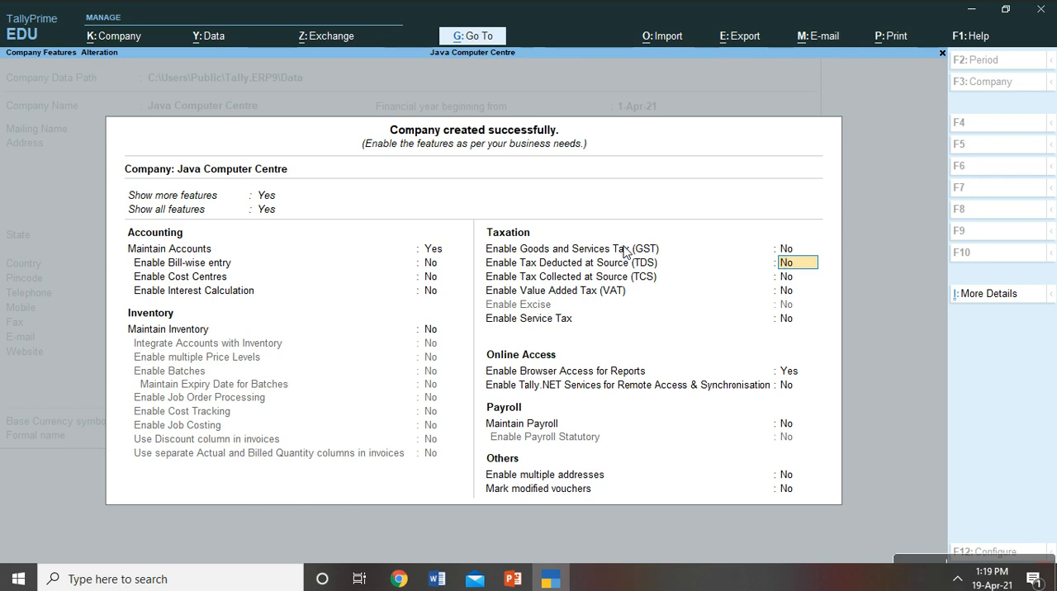
key(ctrl)
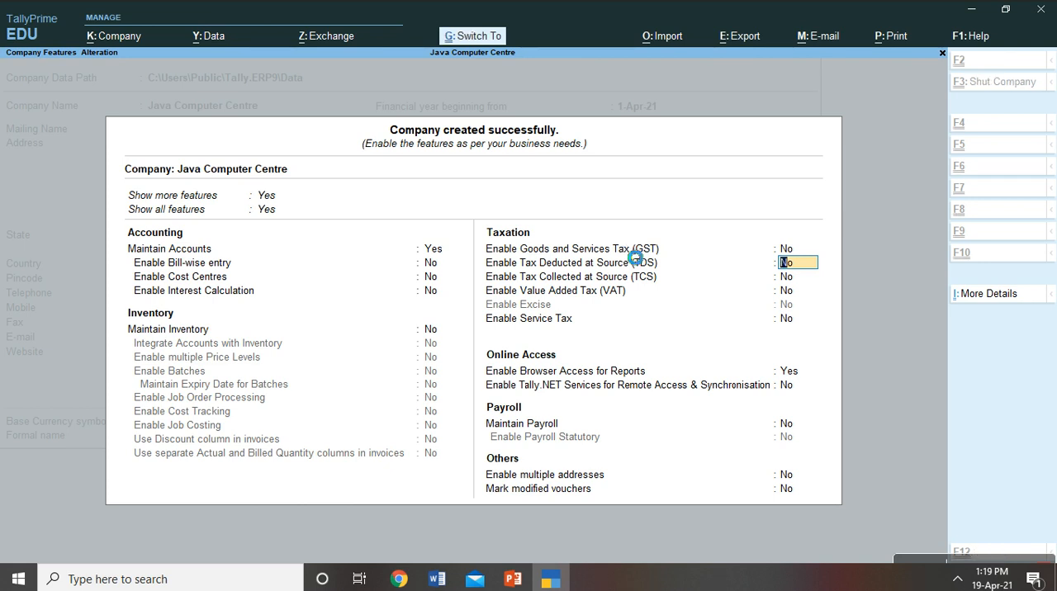
key(ctrl+a)
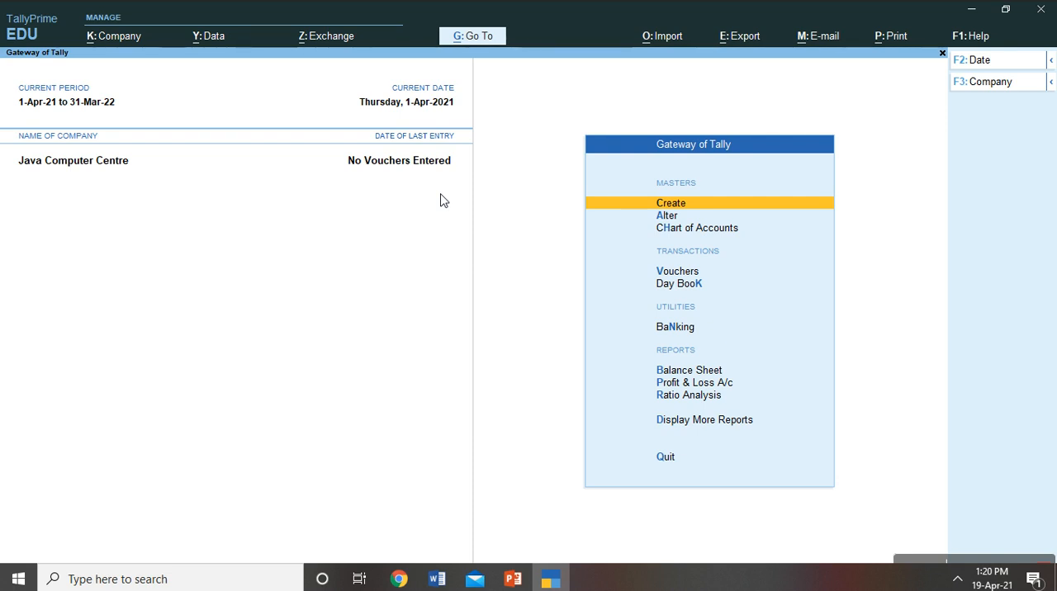
- Shut the Java Computer Centre company
key(alt+k)
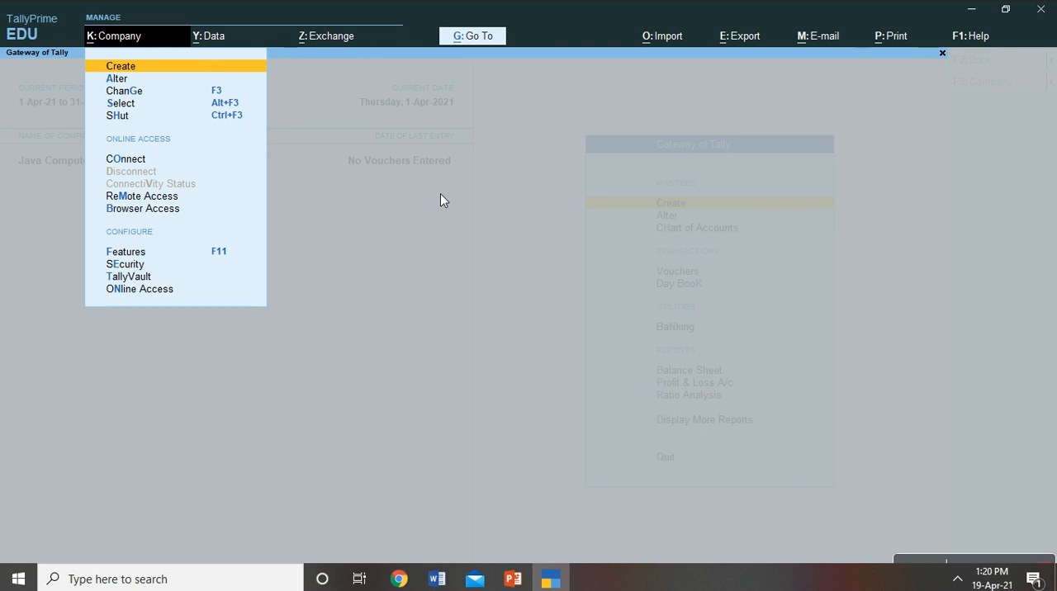
key(Down)
key(Down)
key(Down)
key(Down)
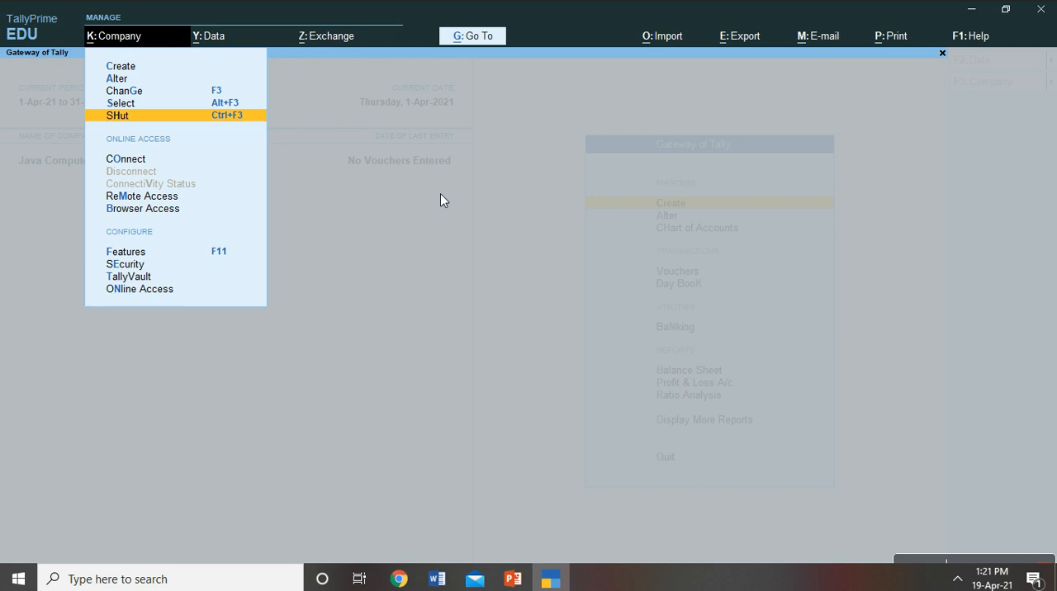
key(Return)
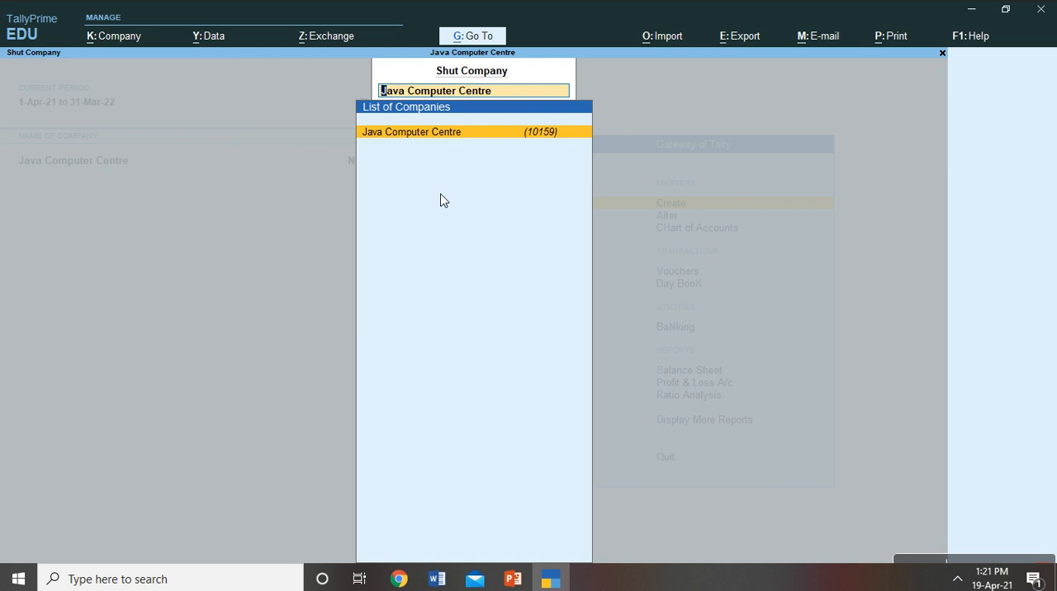
key(Return)
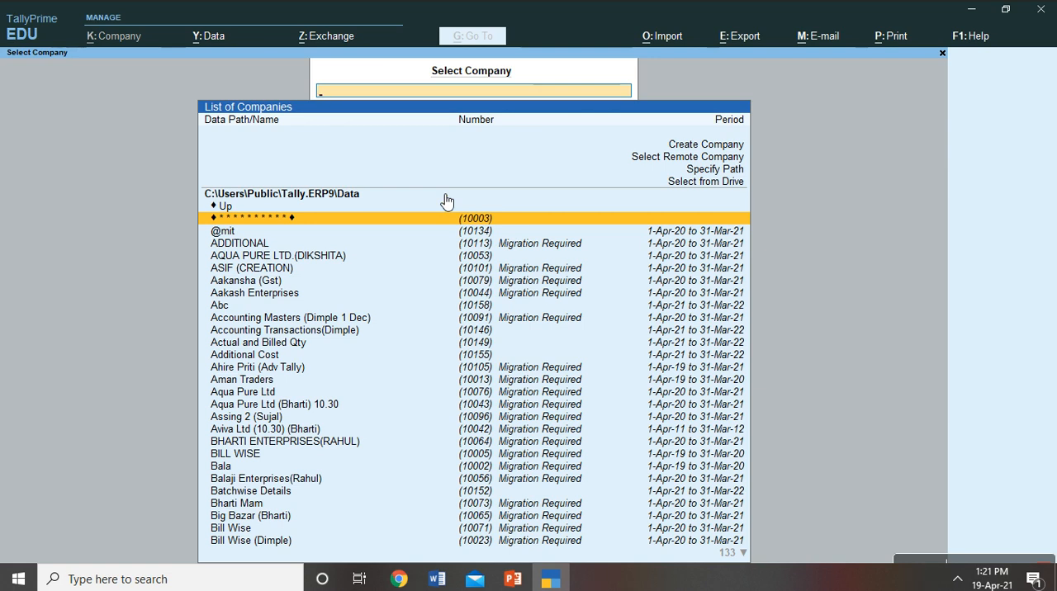
- Look through the options and company entries in the company selection list
key(Up)
key(Up)
key(Up)
key(Up)
key(Up)
key(Down)
key(Down)
key(Down)
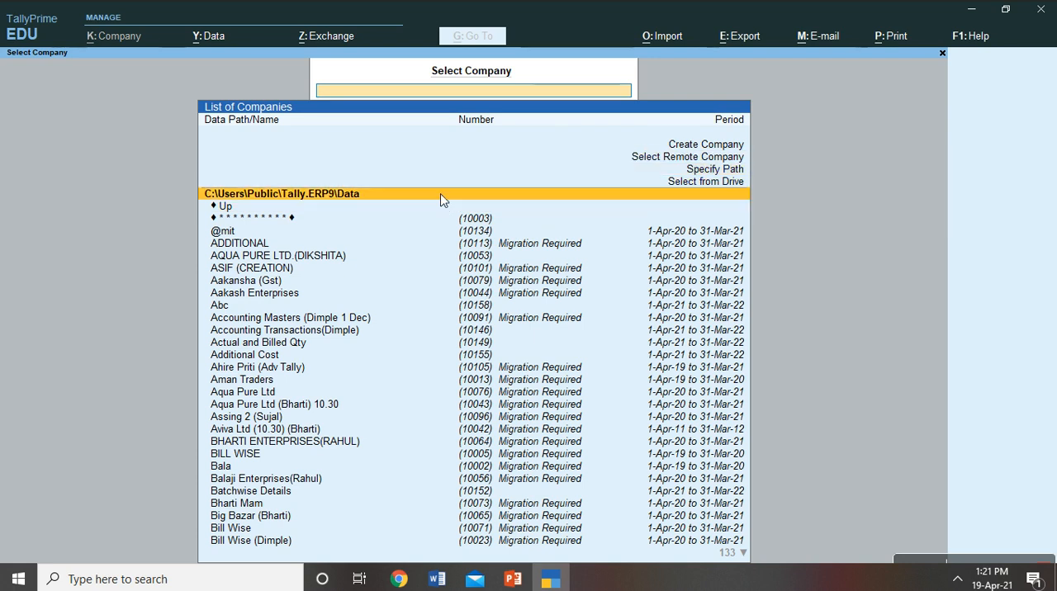
key(Down)
key(Down)
key(Down)
key(Down)
key(Down)
key(Down)
key(Down)
key(Down)
key(Down)
key(Down)
key(Up)
key(Up)
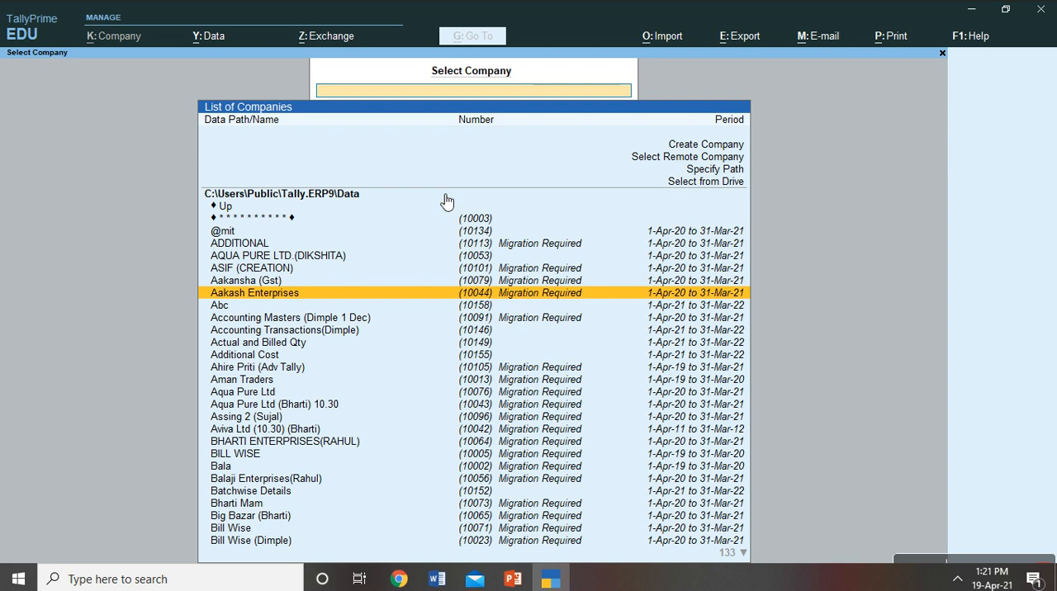
- Filter the company list by "java" and open Java Computer Centre with the period 1-Apr-21 to 31-Mar-22
text(java)
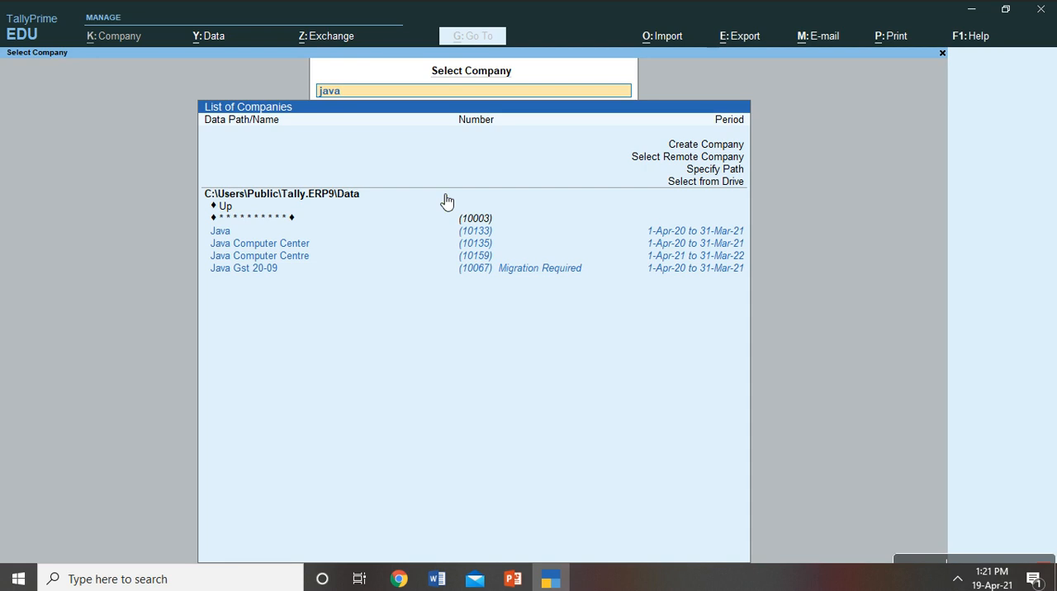
key(Down)
key(Down)
key(Down)
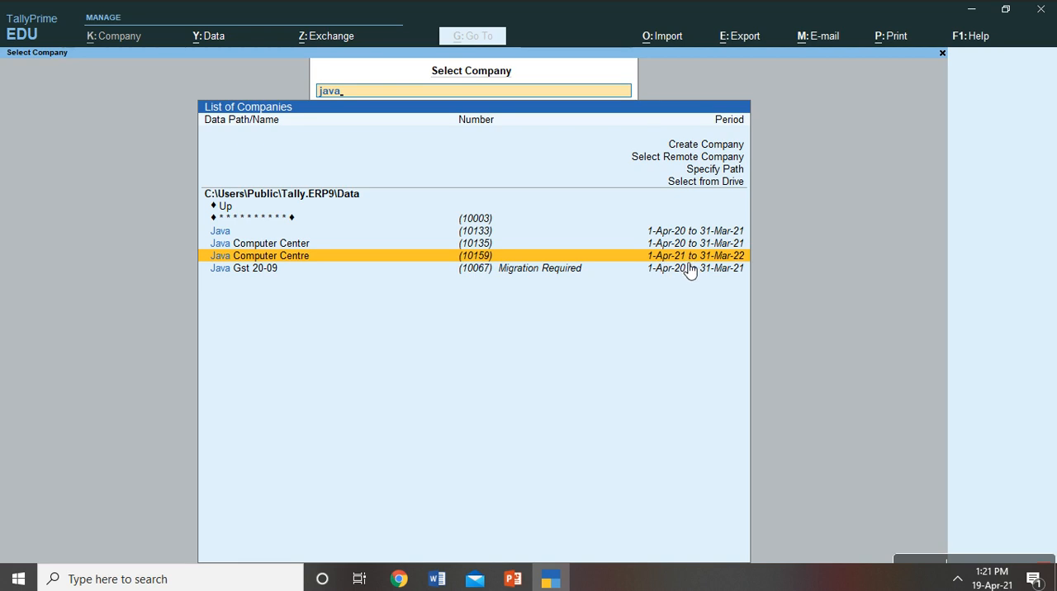
key(Return)
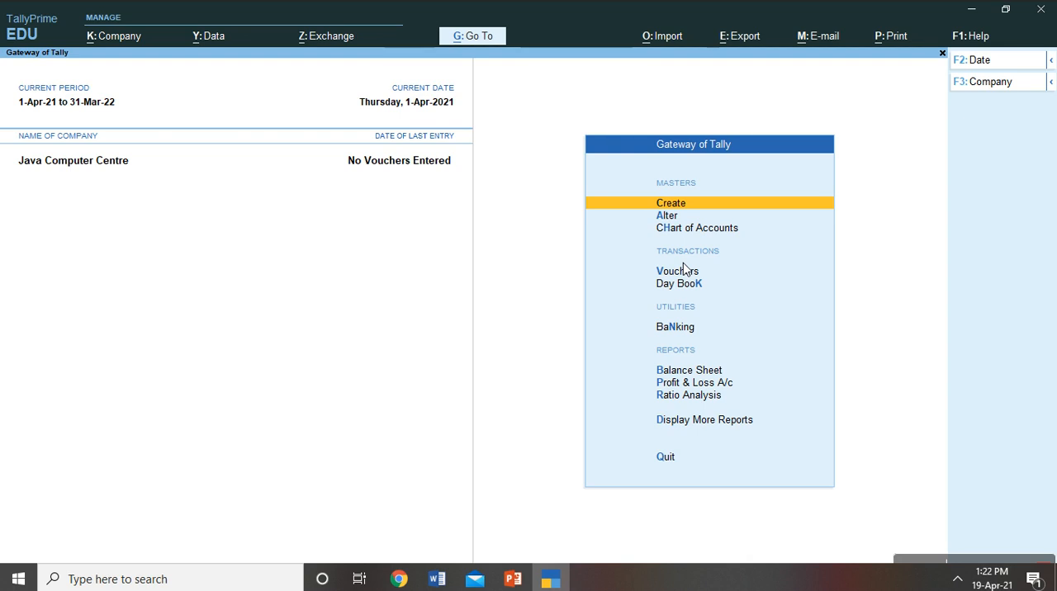
- View the list of companies available for selection and leave it without choosing one
key(alt)
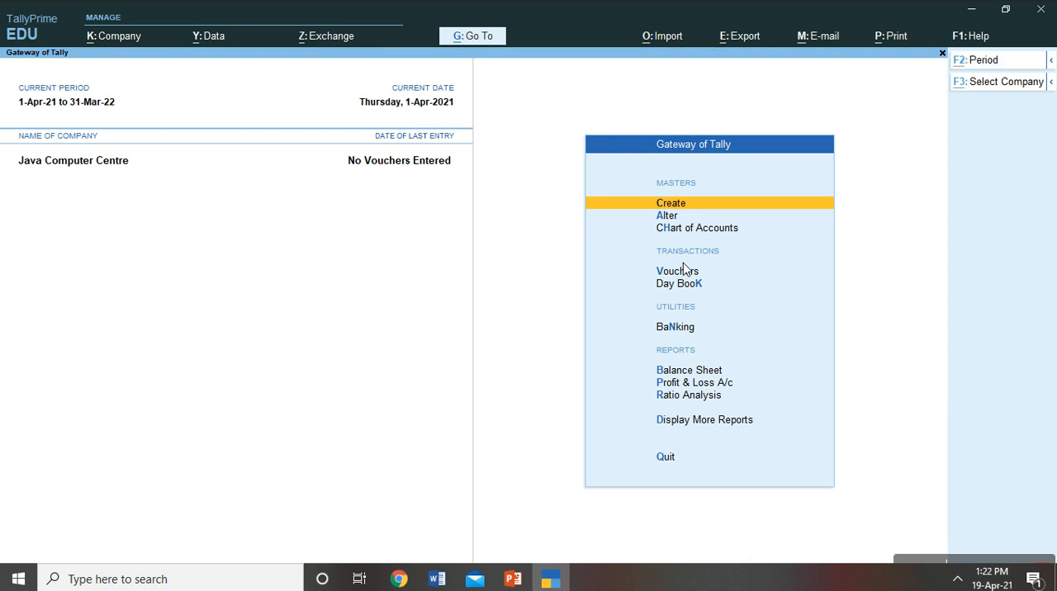
key(alt+k)
key(Down)
key(Down)
key(Down)
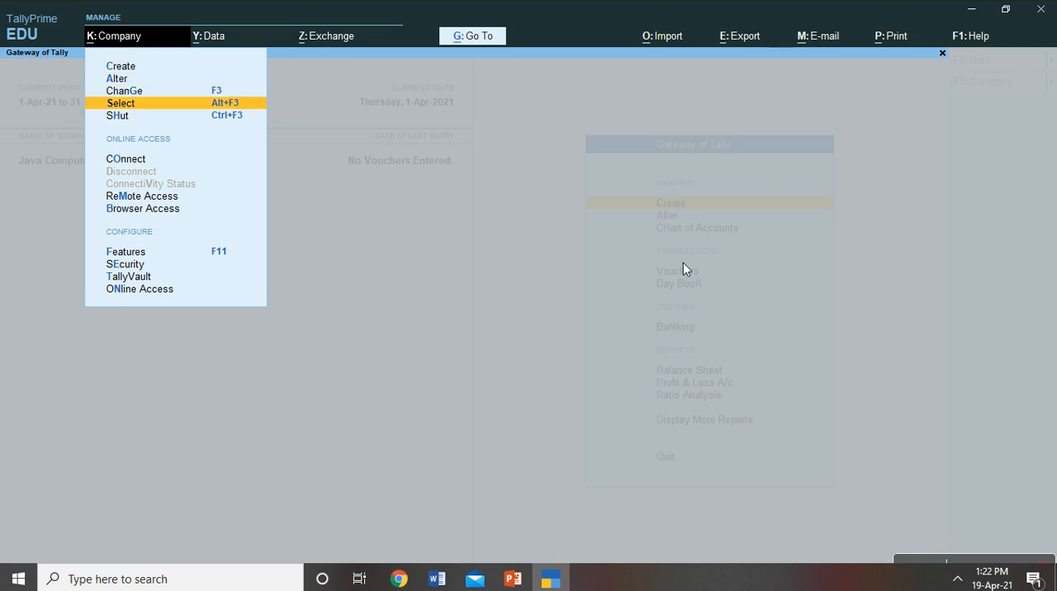
key(Return)
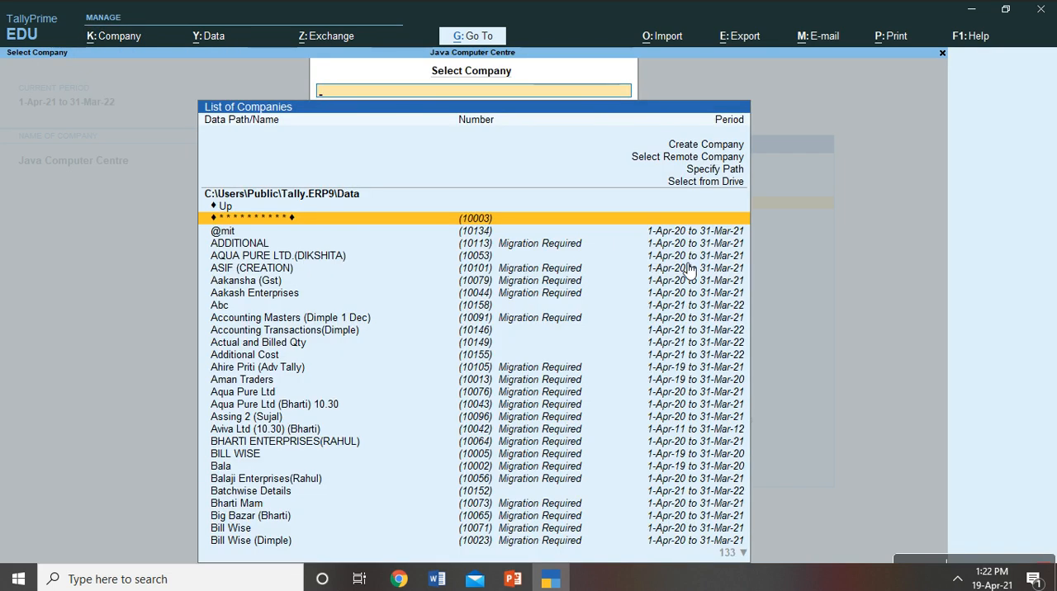
key(Escape)
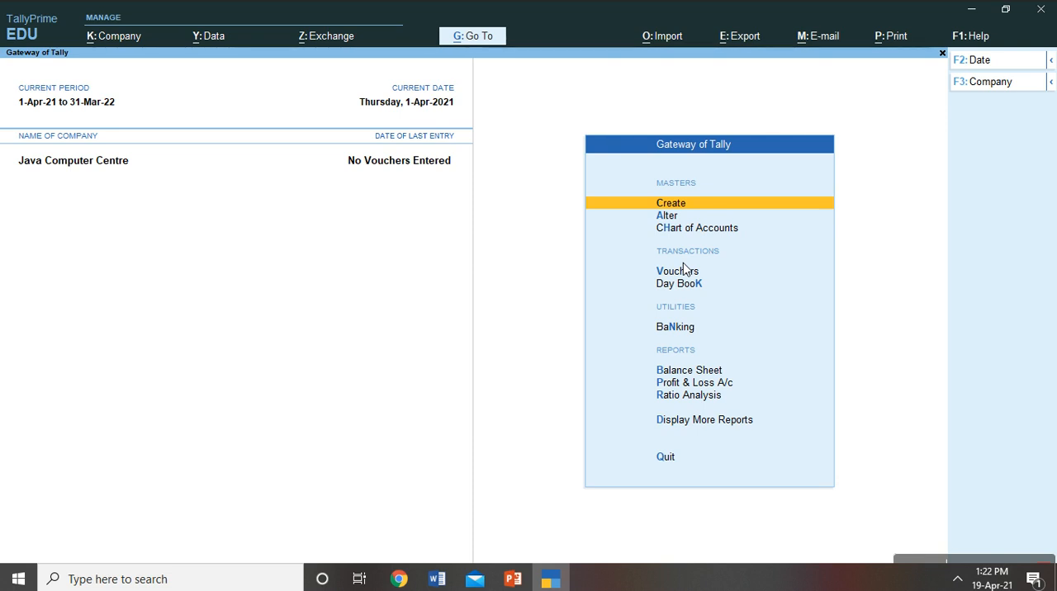
- Open Java Computer Centre for alteration and go through its mailing and contact details up to the financial year start date
key(alt+k)
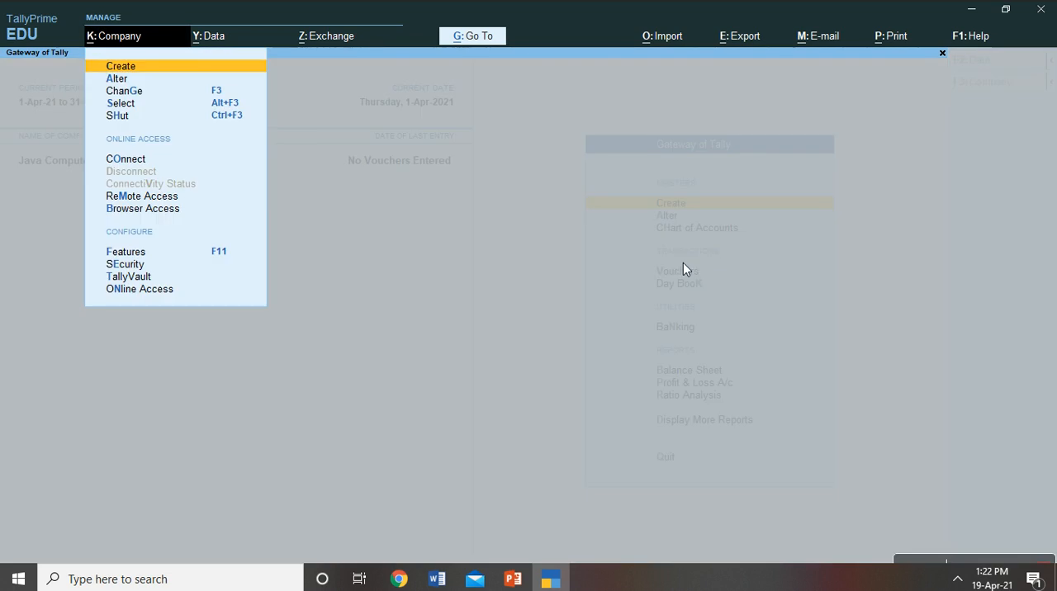
key(Down)
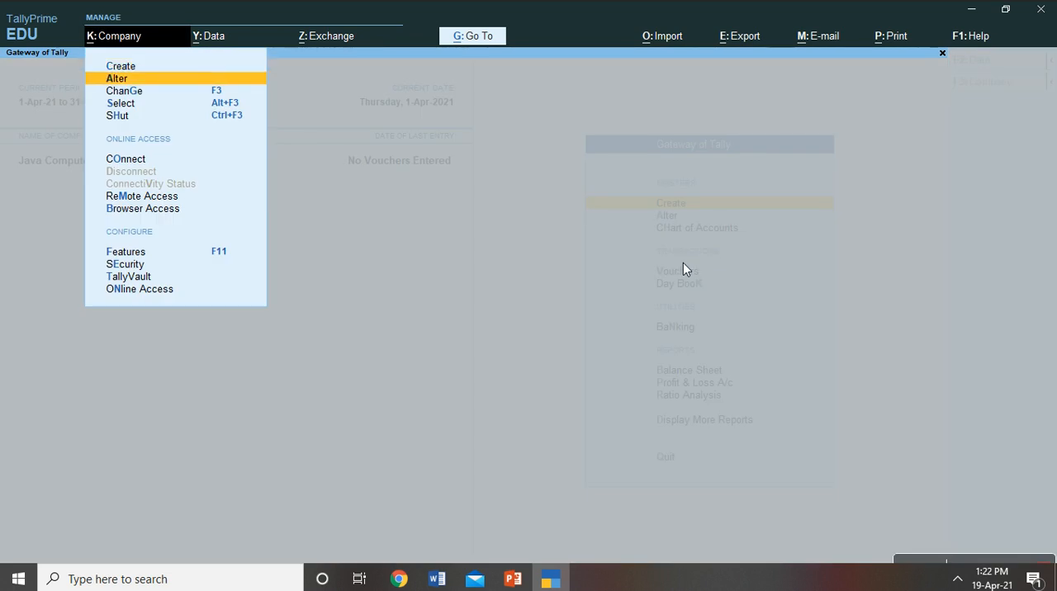
key(Return)
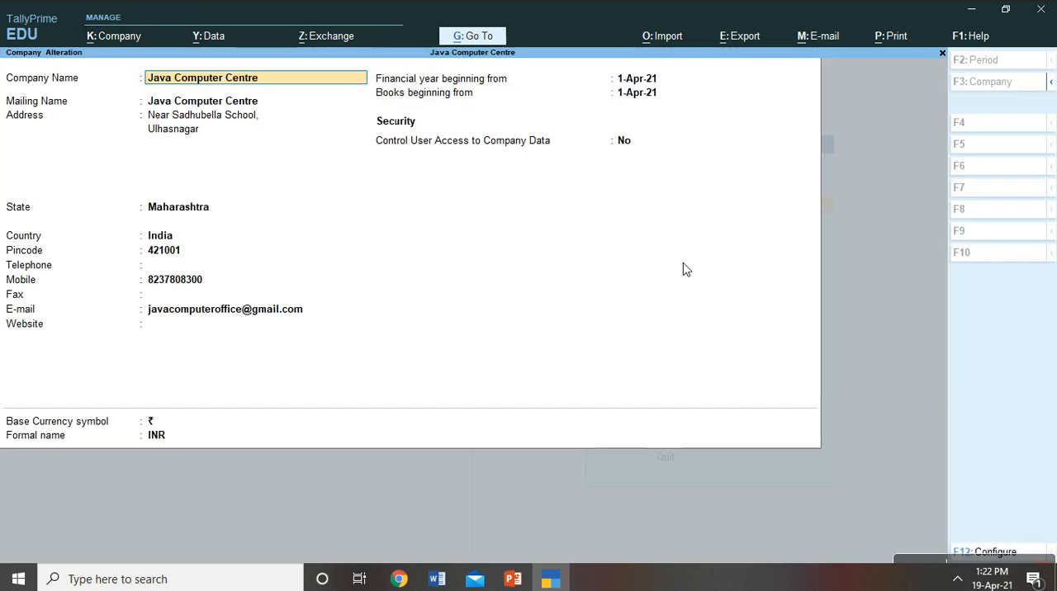
key(Return)
key(Return)
key(Return)
key(Return)
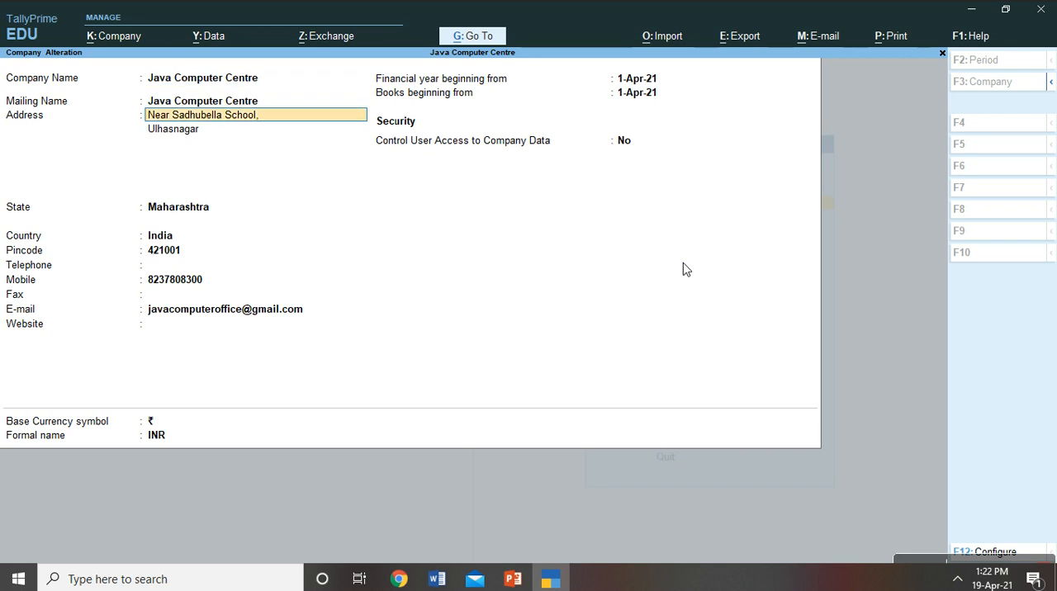
key(Return)
key(Return)
key(Return)
key(Return)
key(Return)
key(Return)
key(Return)
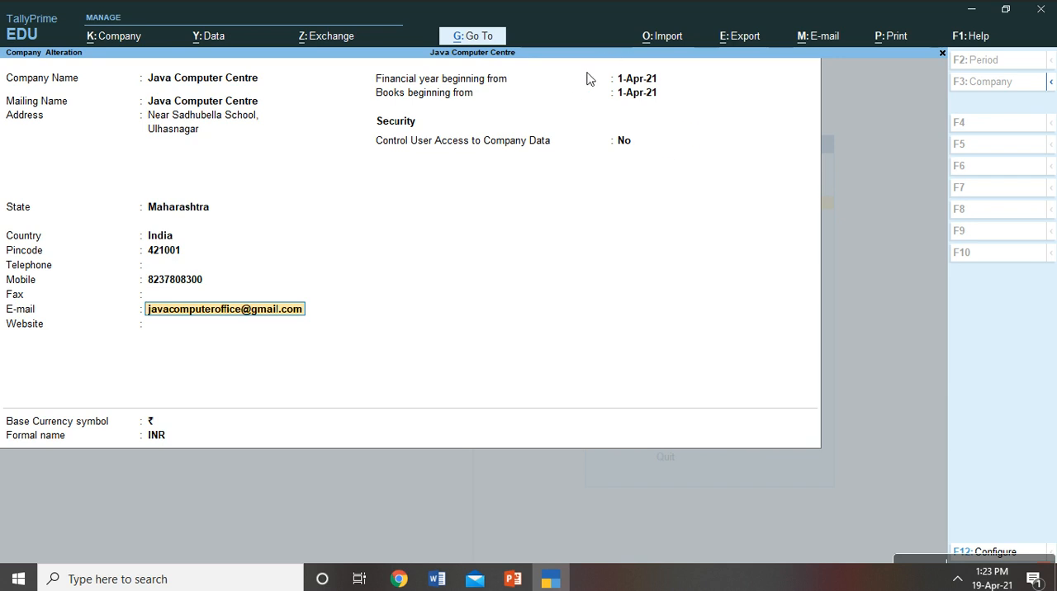
key(Return)
key(Return)
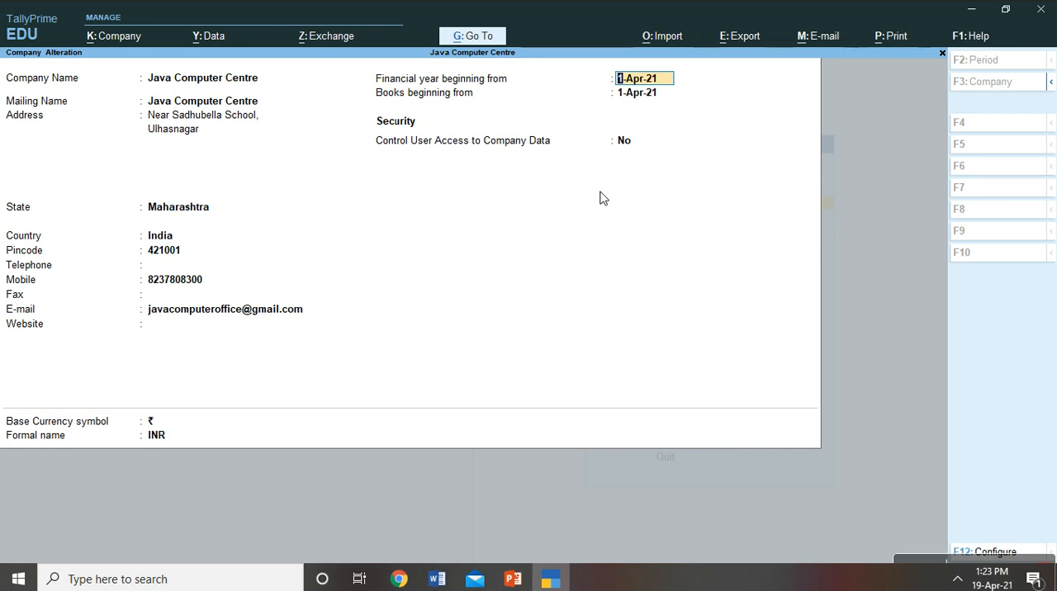
- Try to change the company's financial year start to 1-Apr-22, accepting the data loss prompt, and quit the alteration without saving
text(1.4.2022)
key(Return)
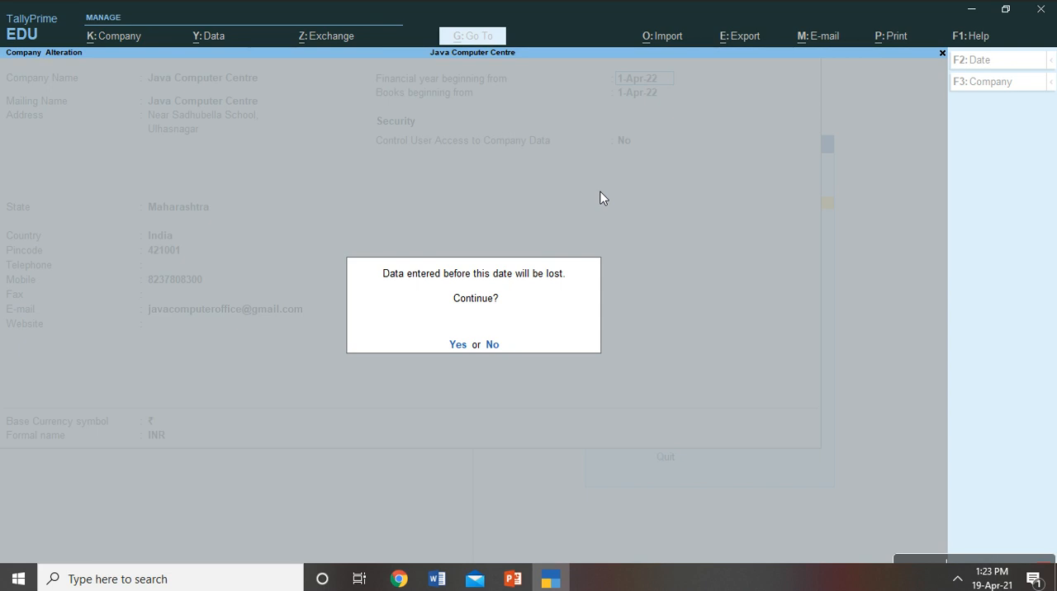
key(y)
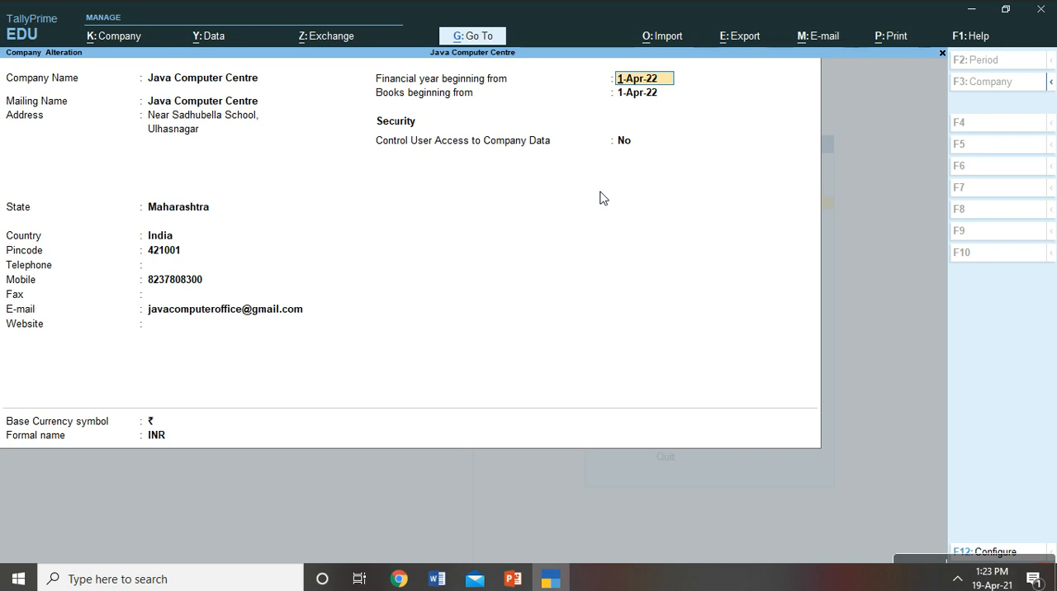
key(BackSpace)
key(Escape)
key(y)
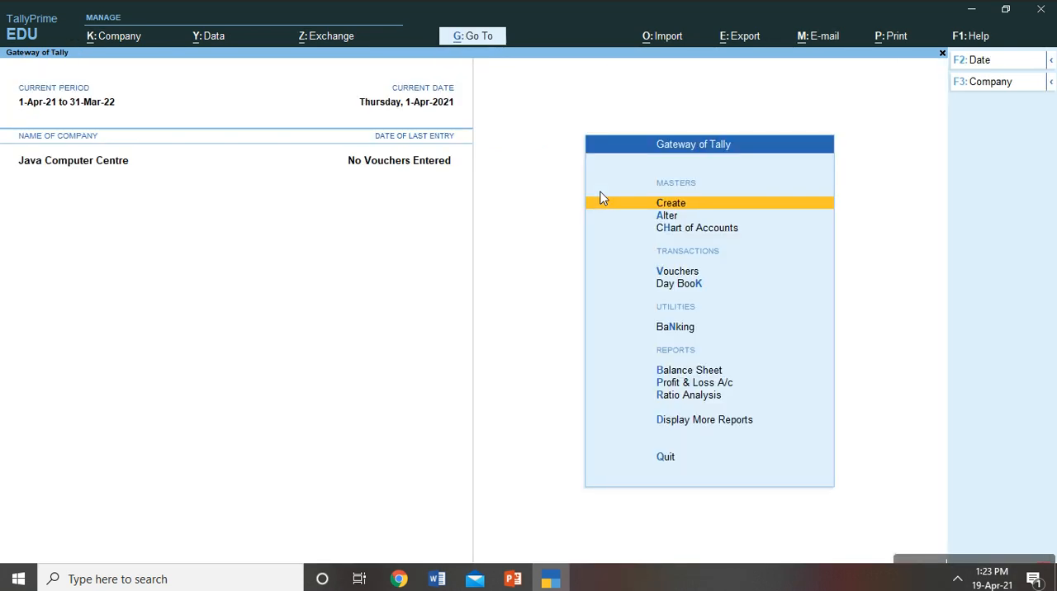
key(Down)
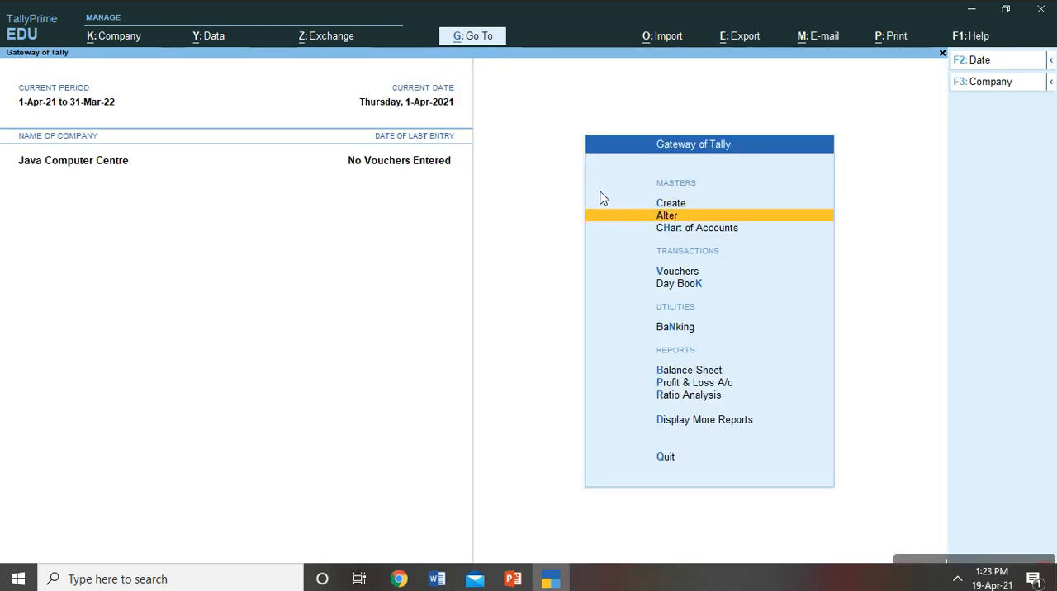
key(Return)
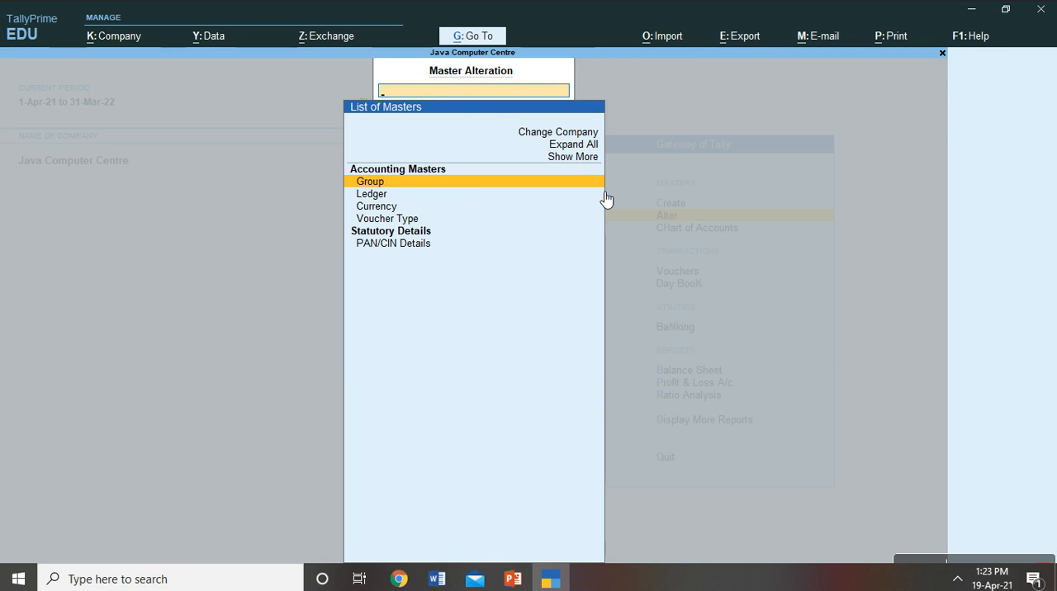
key(Escape)
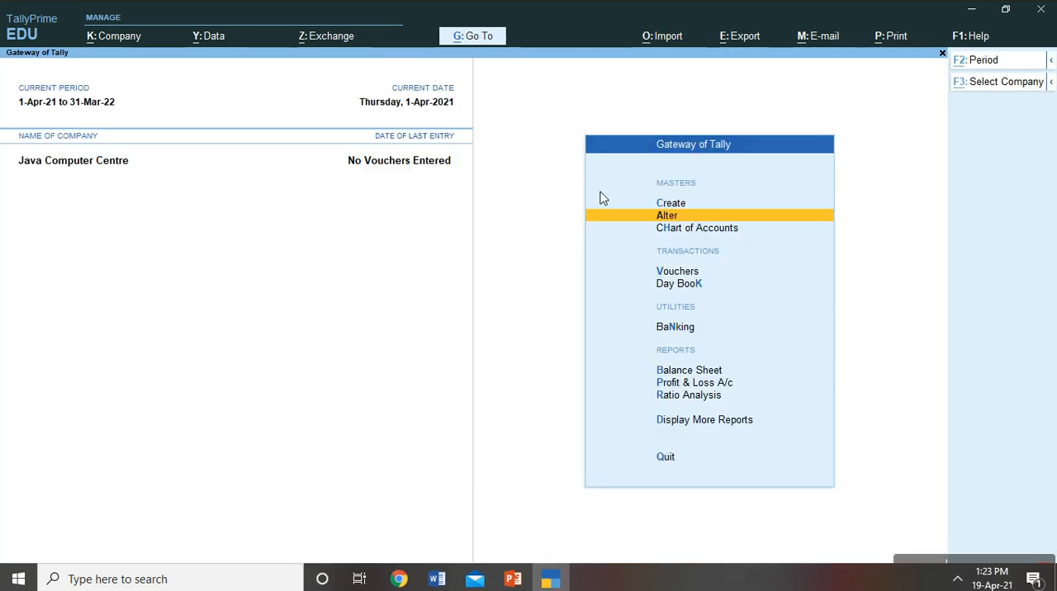
- Reopen Java Computer Centre for alteration, go through its details as far as the website field, and save the company record
key(alt+k)
key(Down)
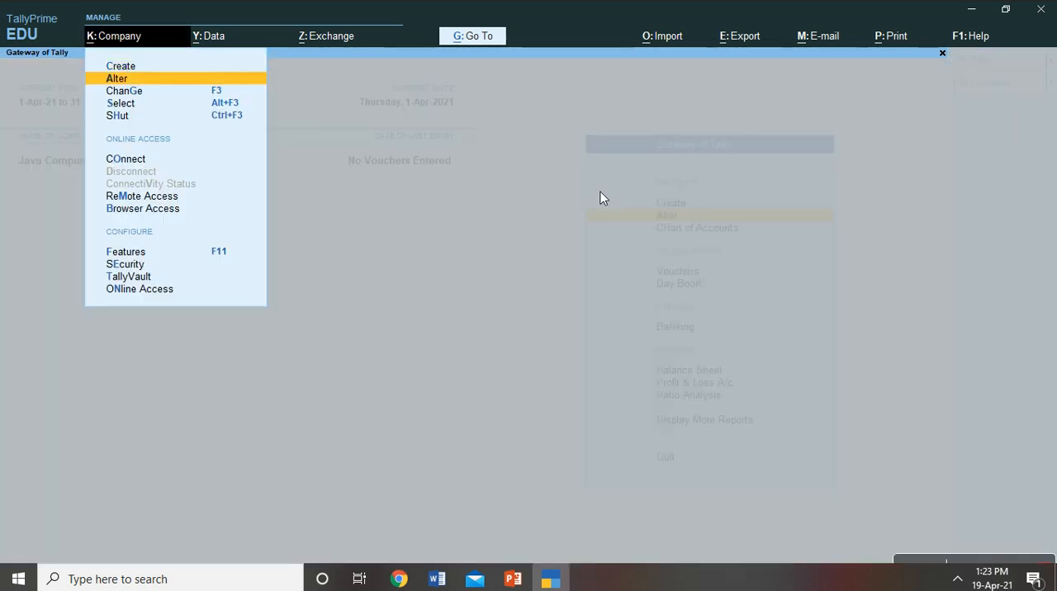
key(Return)
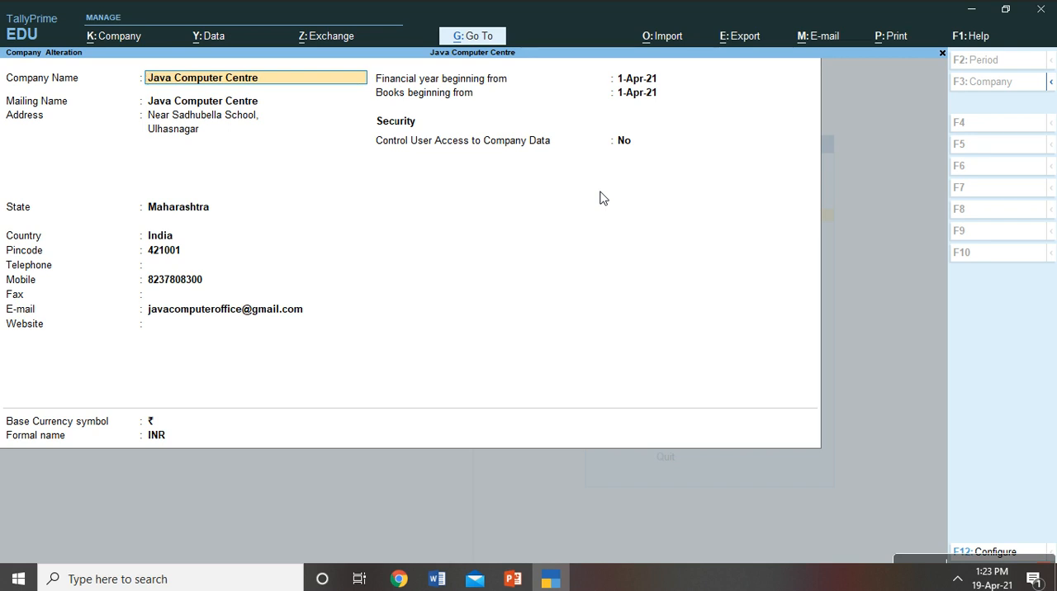
key(Return)
key(Return)
key(Return)
key(Return)
key(Return)
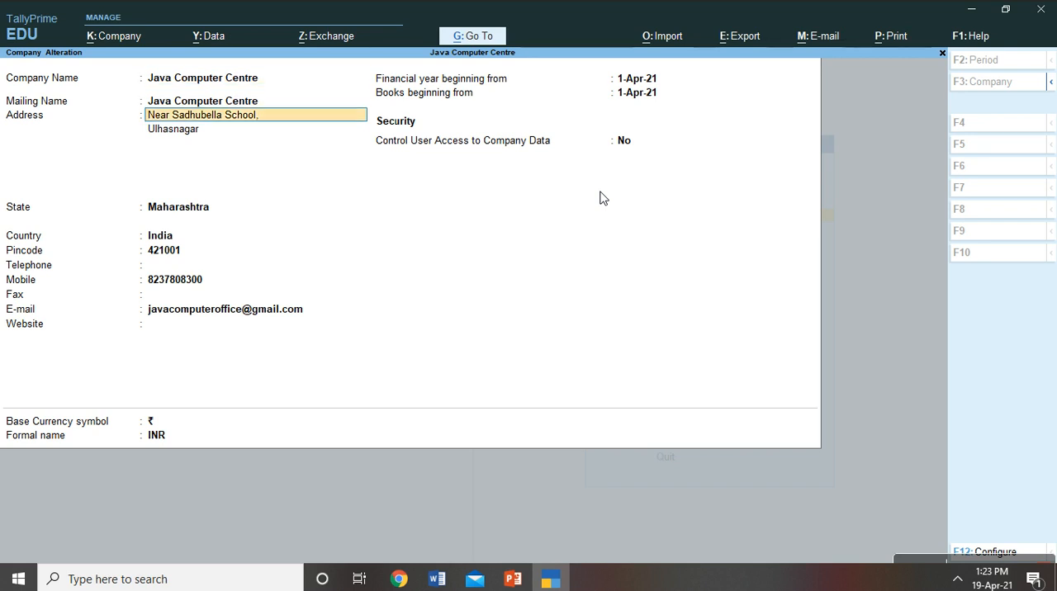
key(Return)
key(Return)
key(Return)
key(Return)
key(Return)
key(Return)
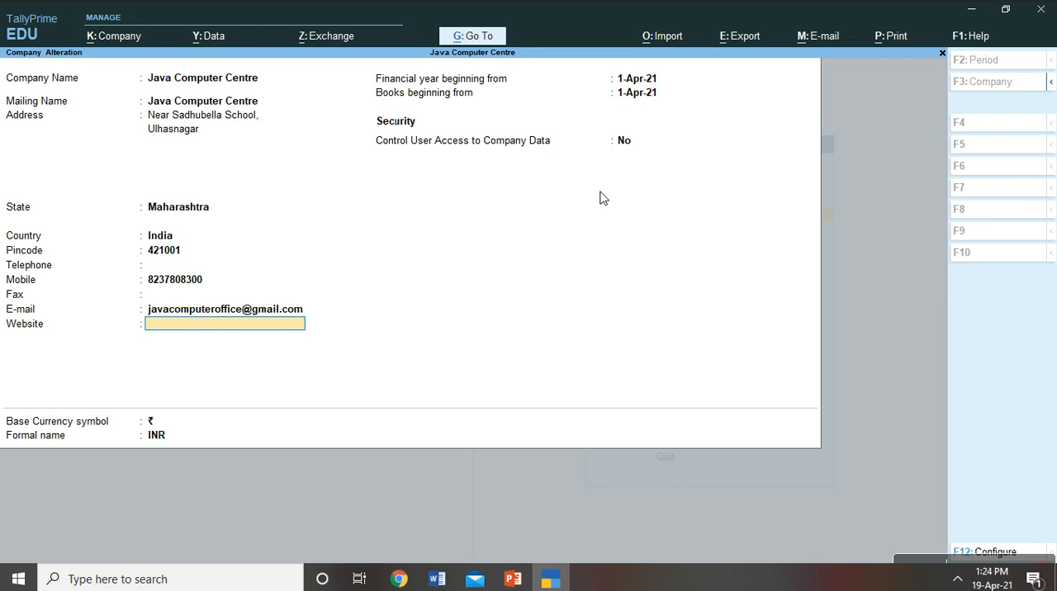
key(ctrl)
key(ctrl+a)
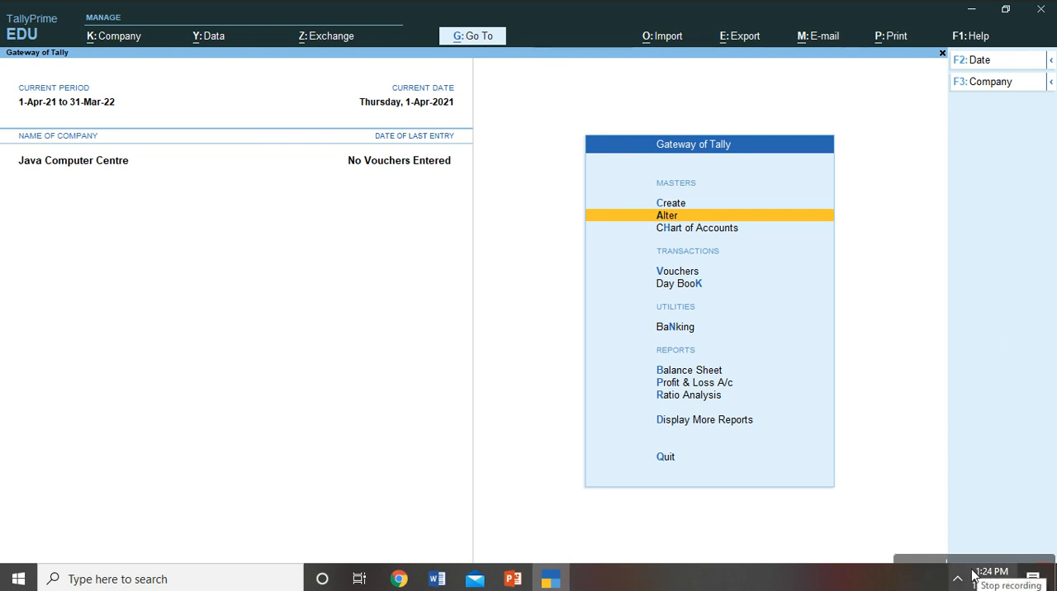
- Request deletion of Java Computer Centre from its alteration screen, decline the deletion, and quit the alteration without saving
mouse_move(991, 564)
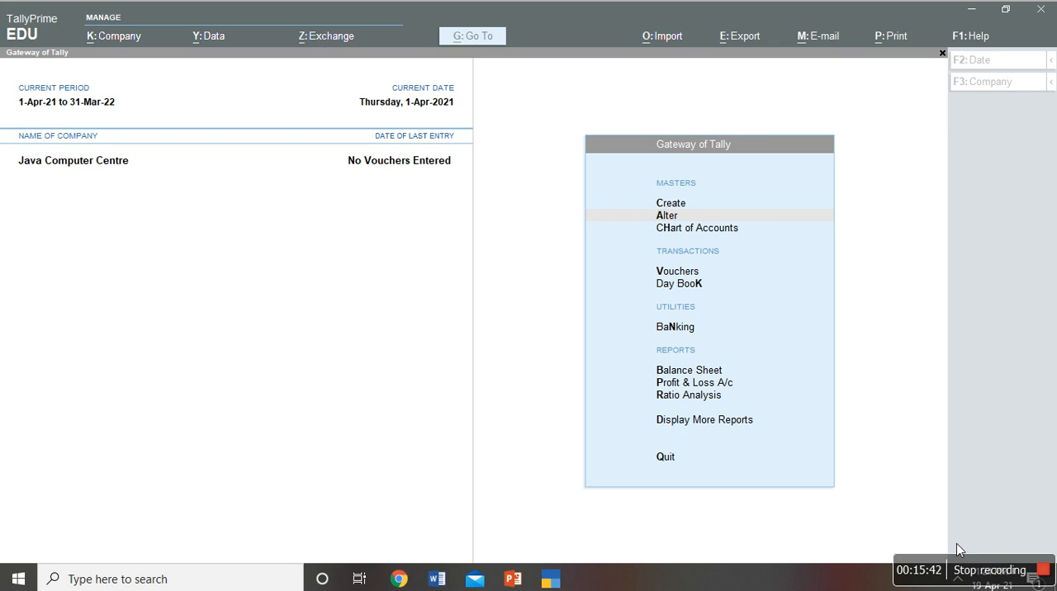
click(922, 414)
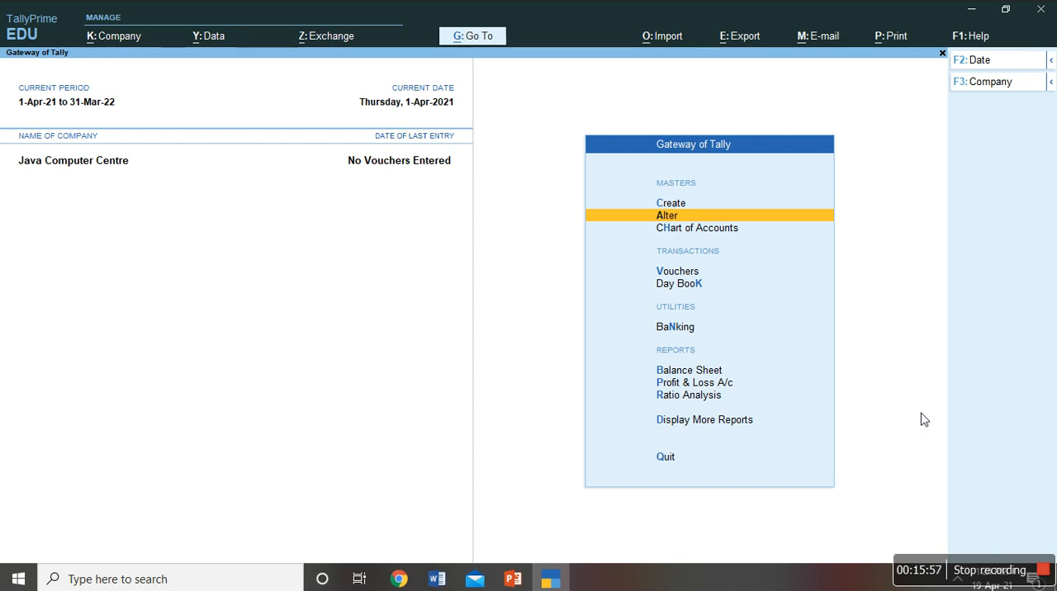
key(alt+k)
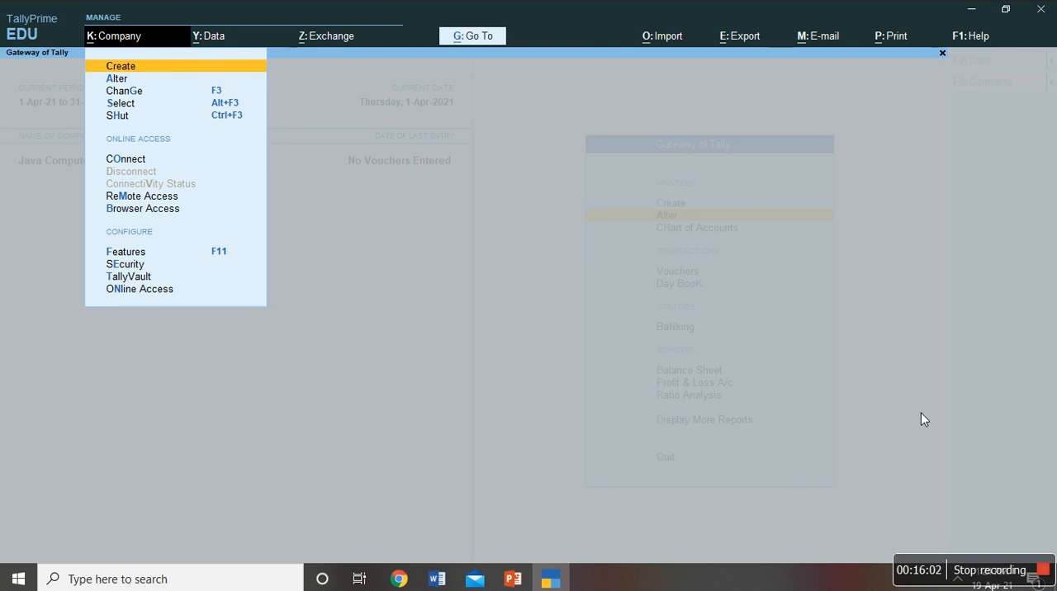
key(Down)
key(Return)
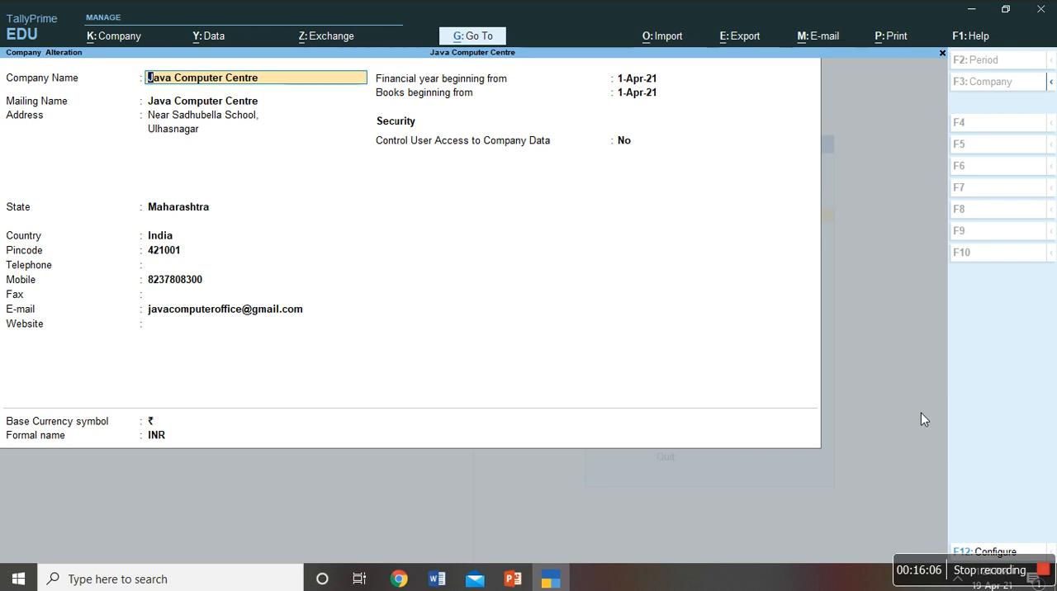
key(alt+d)
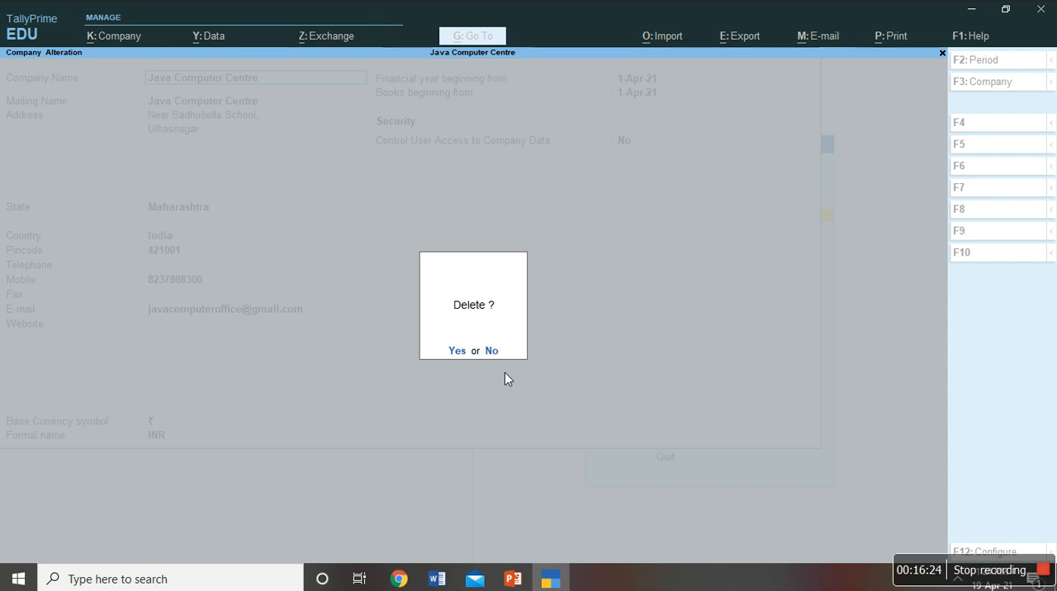
key(n)
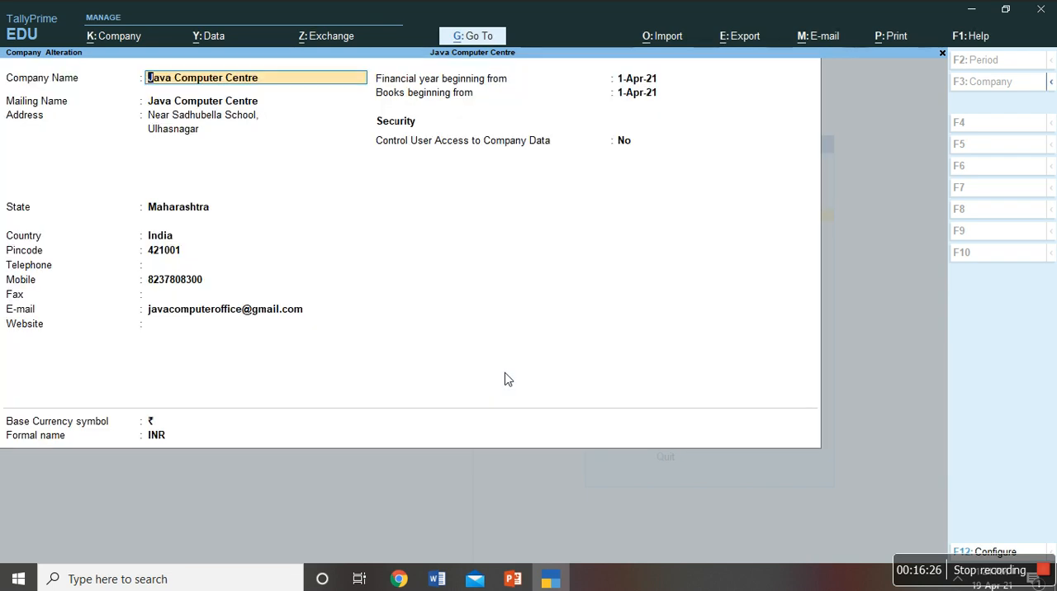
key(BackSpace)
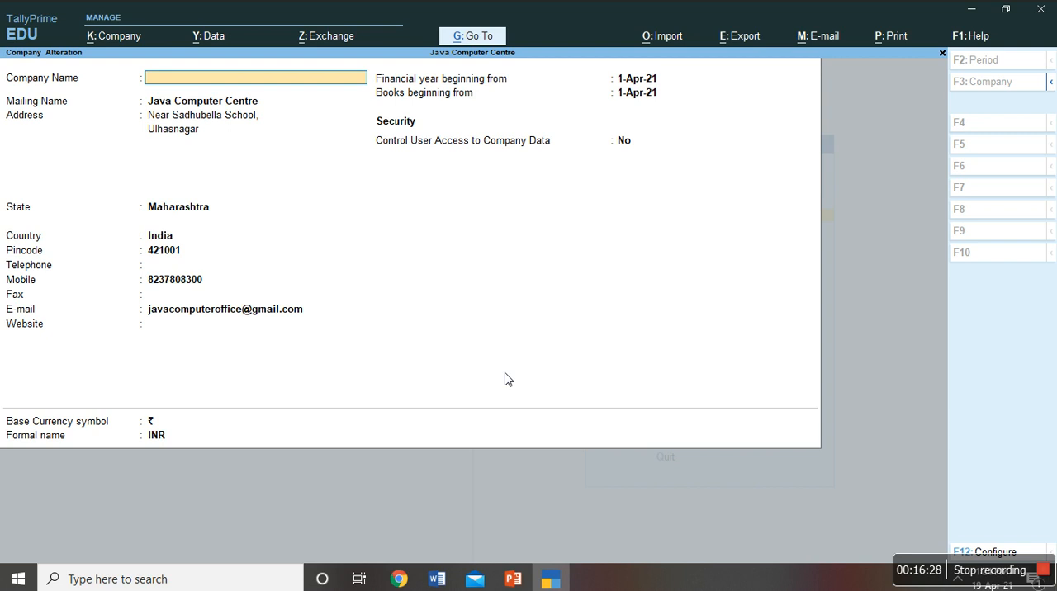
key(Escape)
key(y)
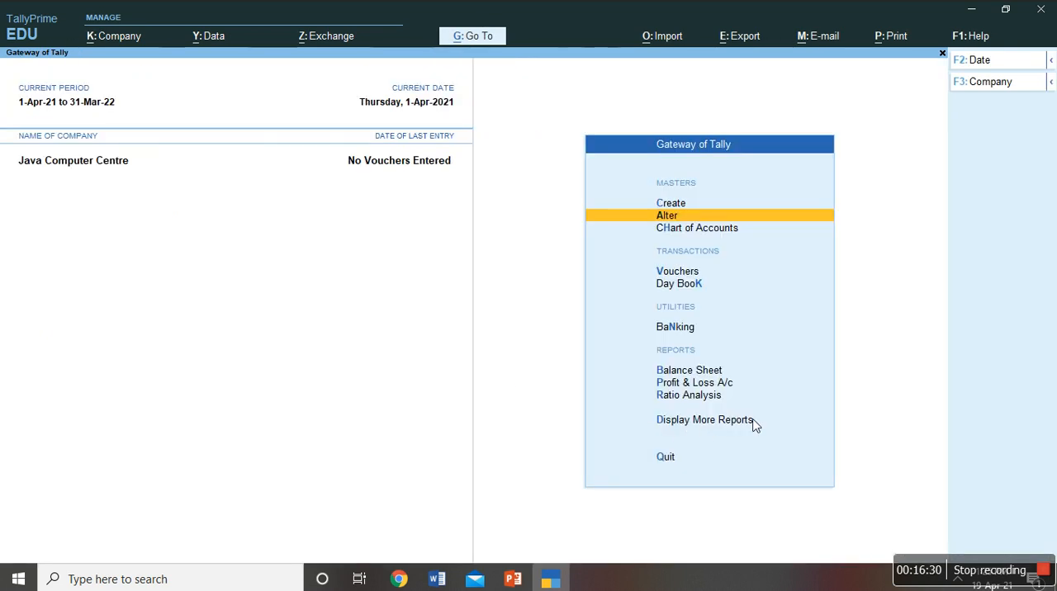